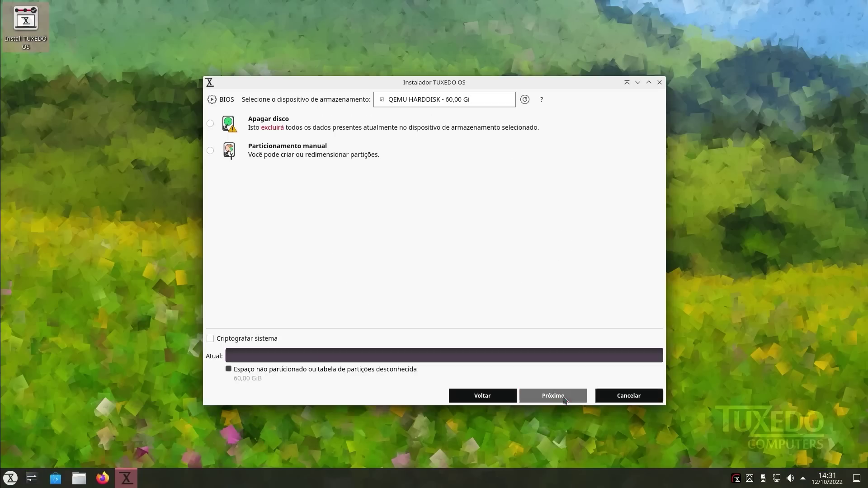
- Choose to erase the whole disk with swap in a file
left_click(211, 124)
left_click(321, 150)
left_click(289, 195)
left_click(554, 395)
- Enter the user's login name, computer name tuxedo, and the account password twice
type("diolinux")
key("Tab")
key("Tab")
type("tuxedo")
key("Tab")
type("123")
key("Tab")
type("123")
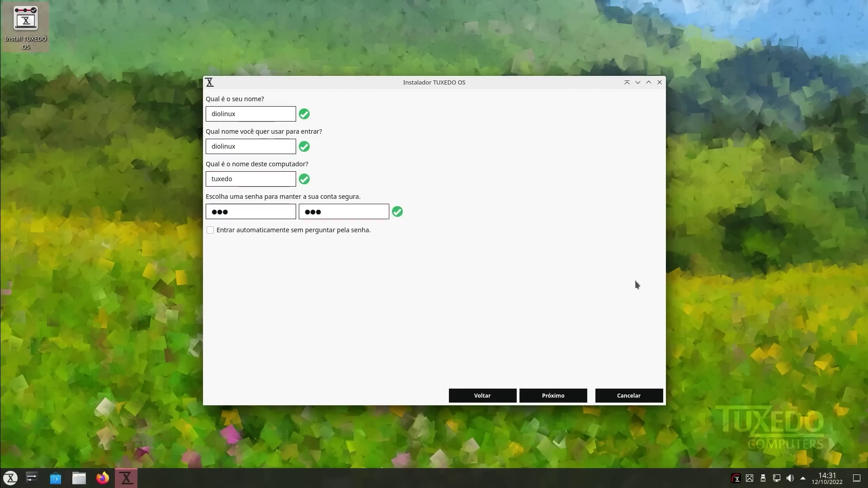
- Review the summary and start installing TUXEDO OS now
left_click(554, 395)
left_click(553, 395)
left_click(434, 245)
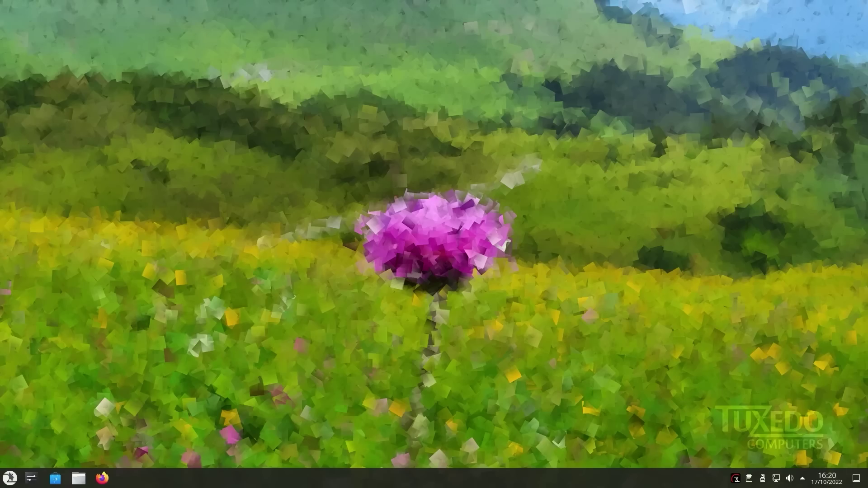
- Browse the launcher's TUXEDO category, then open Dolphin on the Tuxedo_2204_01 wallpaper images folder
left_click(10, 477)
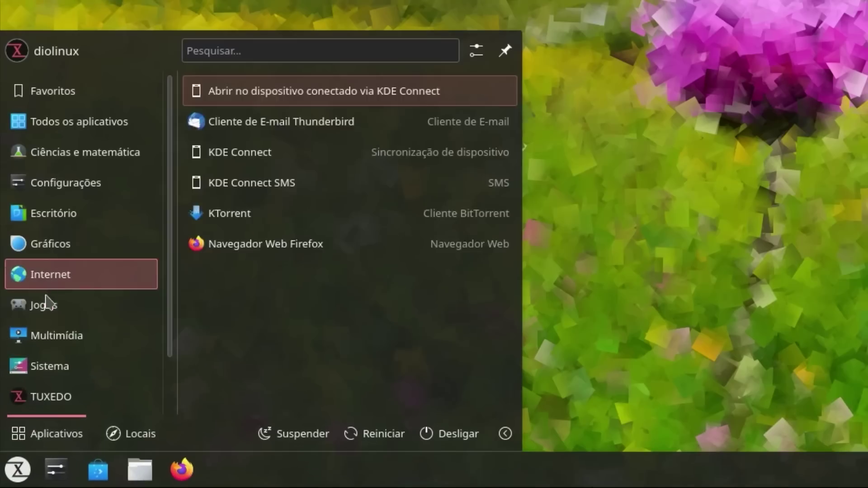
mouse_move(29, 439)
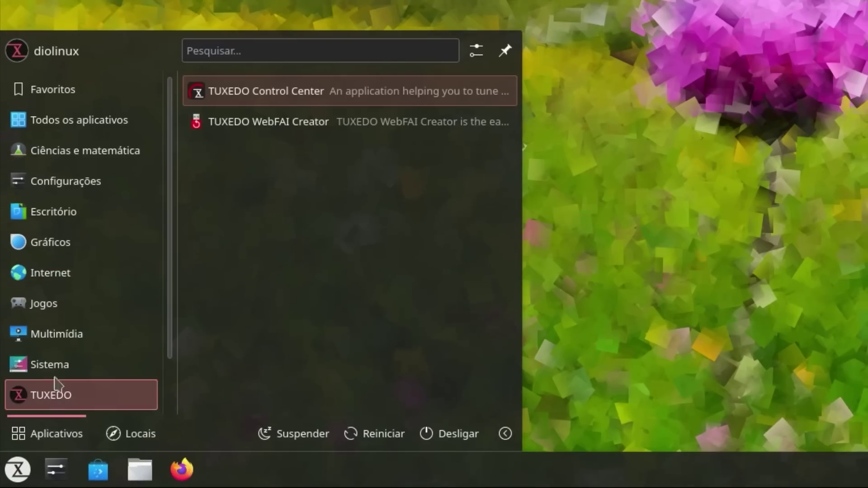
key("Escape")
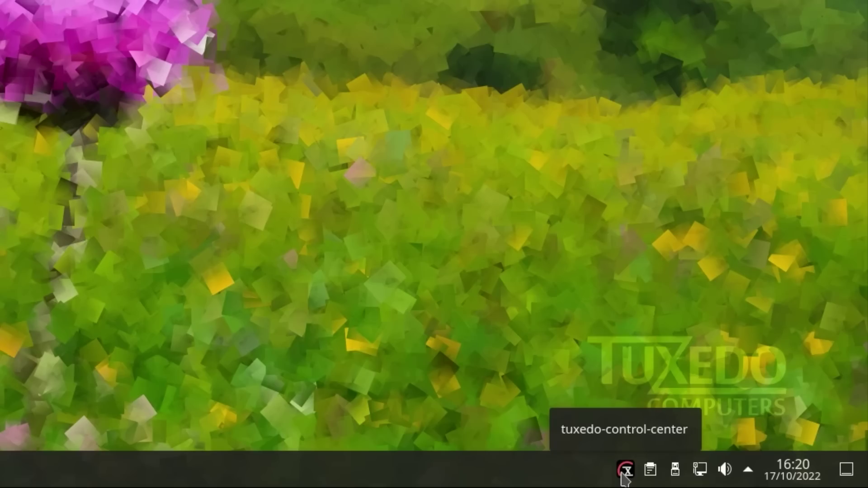
left_click(625, 470)
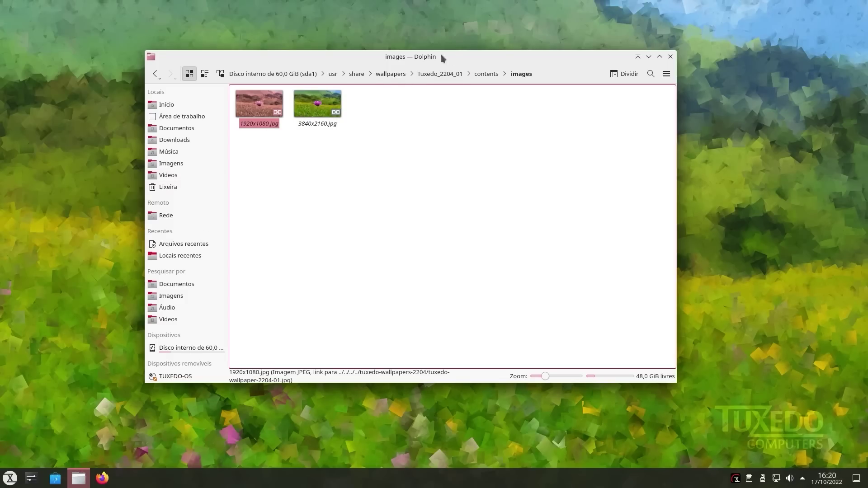
- Show the home folder in Dolphin and bring up System Settings beside it
left_click(166, 96)
left_click_drag(316, 201, 210, 368)
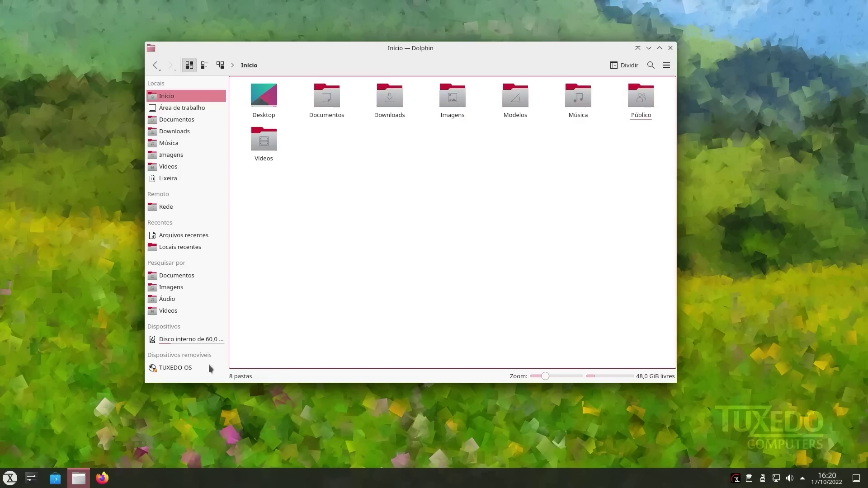
left_click(32, 478)
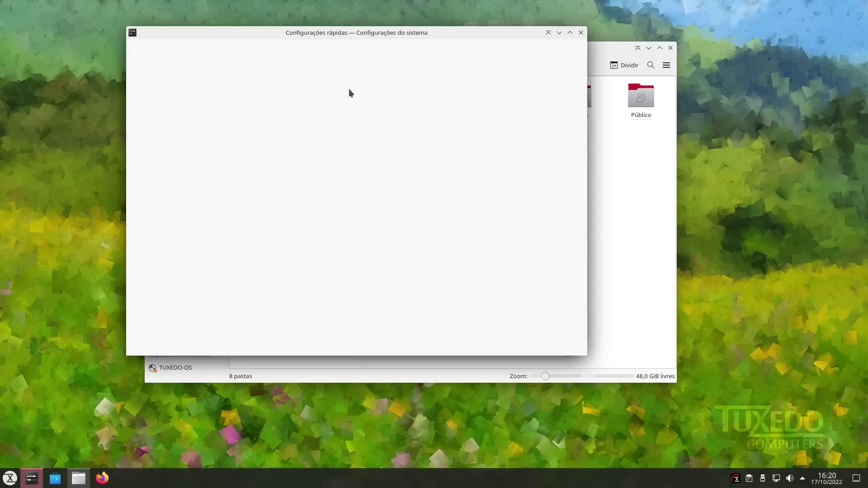
left_click_drag(414, 34, 342, 31)
- View the Global Theme and Application Style pages, return to the main categories, and minimize Settings
left_click(416, 149)
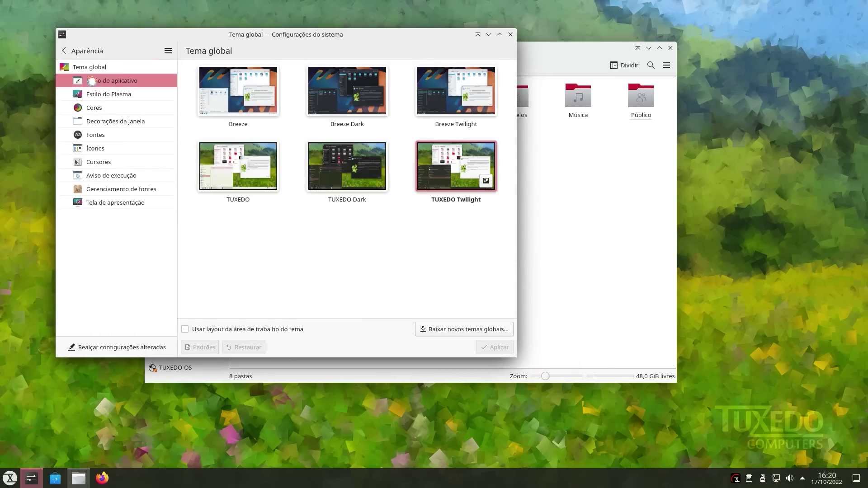
left_click(91, 80)
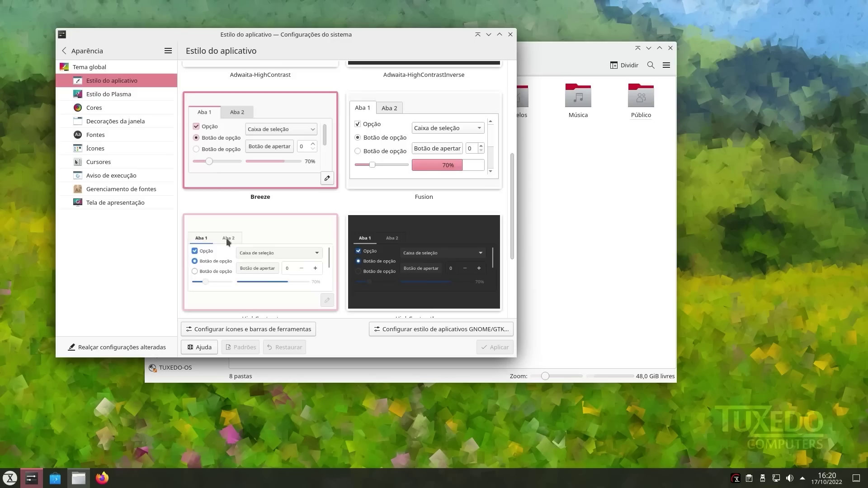
scroll(228, 241, "up", 4)
left_click(64, 50)
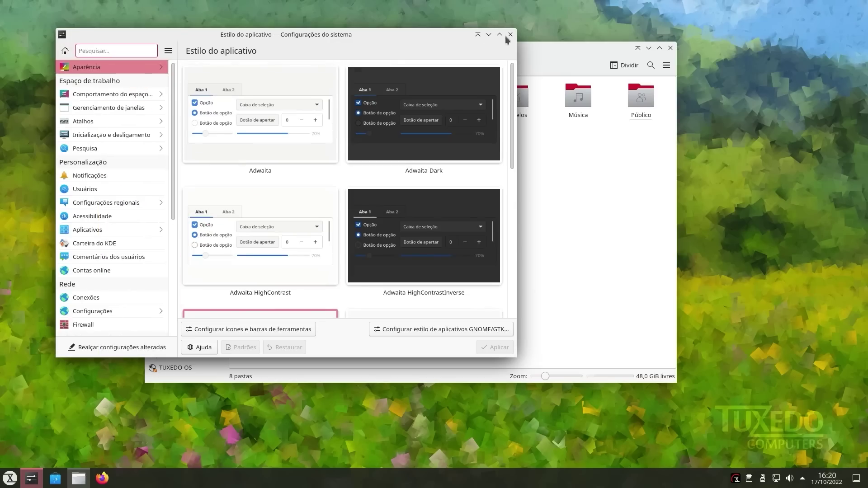
left_click(488, 35)
left_click_drag(541, 41, 468, 80)
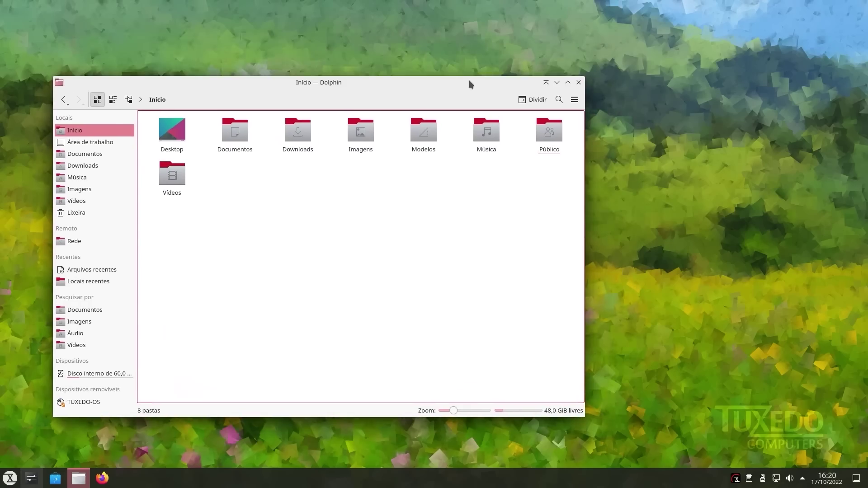
- Roll Dolphin and System Settings up to their title bars, then unroll both
left_click(546, 86)
mouse_move(501, 84)
left_mouse_down()
mouse_move(561, 109)
mouse_move(568, 192)
mouse_move(585, 147)
left_mouse_up()
left_click(31, 478)
left_click(488, 34)
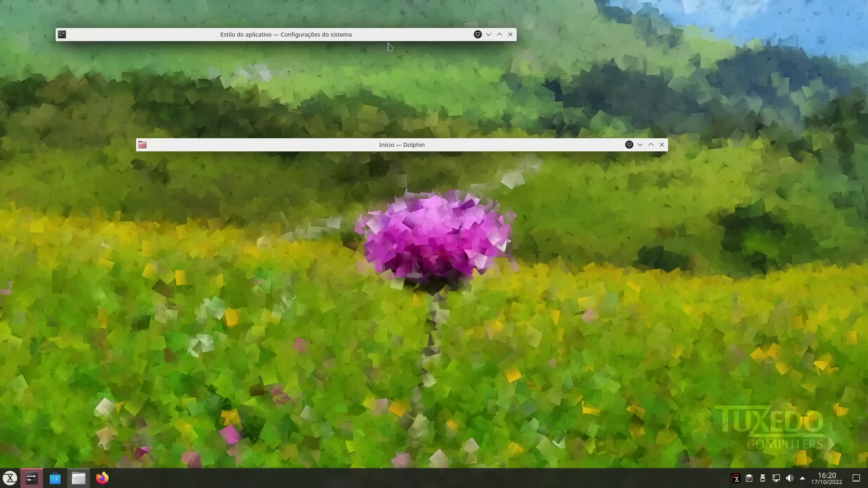
left_click_drag(443, 34, 496, 257)
left_click(532, 257)
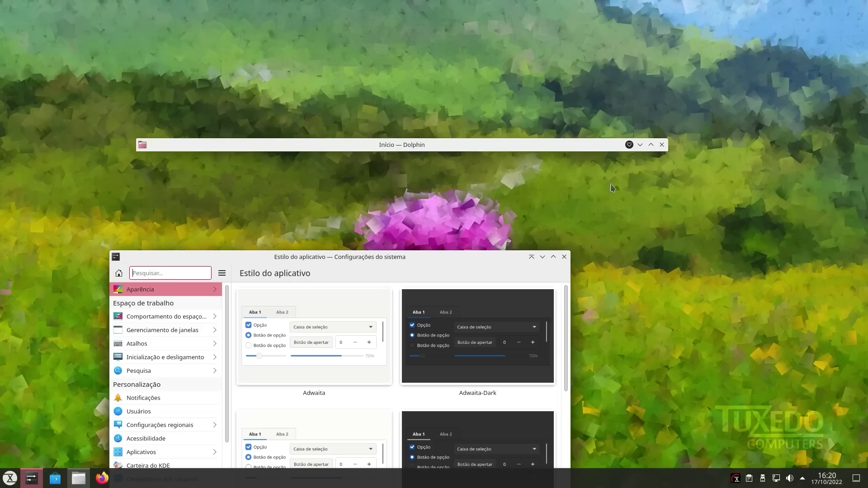
left_click(629, 145)
left_click_drag(449, 266, 482, 47)
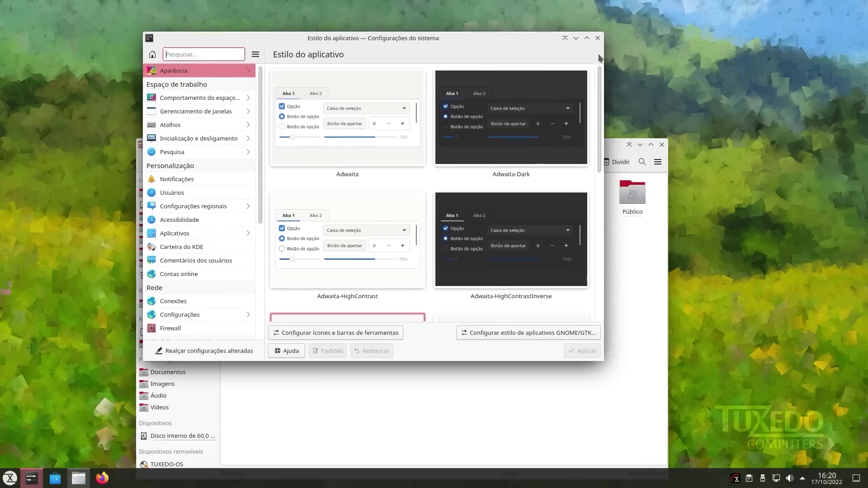
- Minimize both windows and open Configure Desktop from the desktop's context menu
left_click(189, 75)
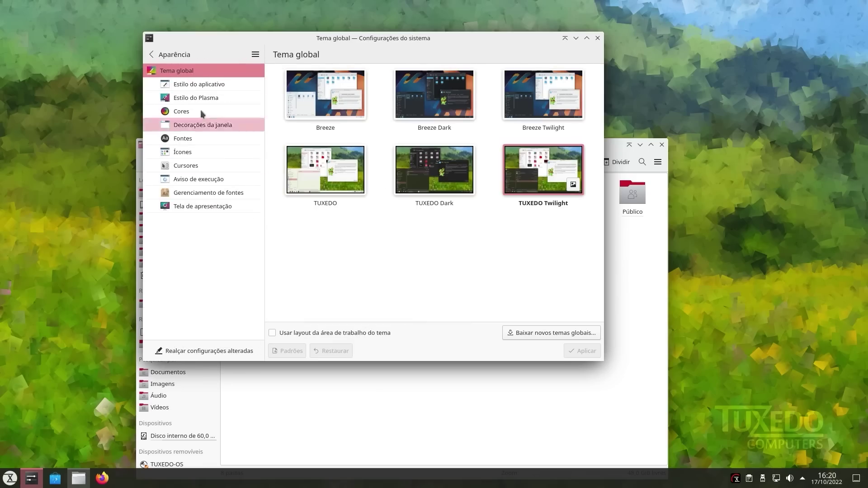
left_click(575, 38)
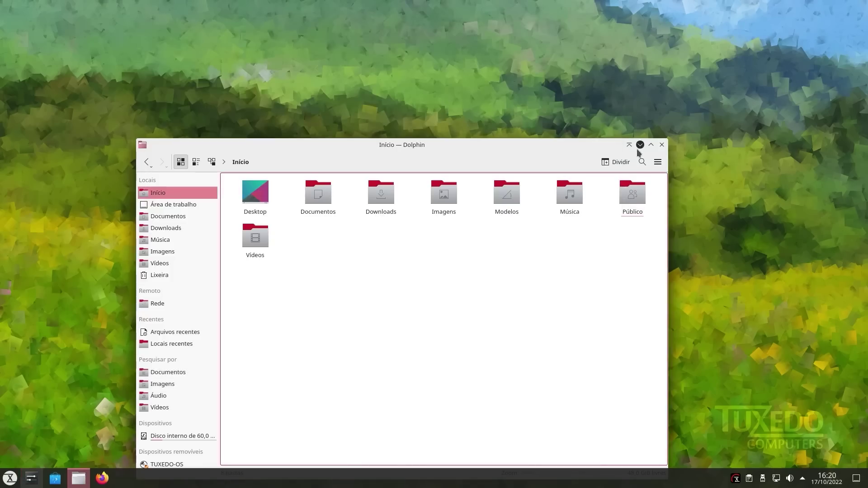
left_click(639, 144)
right_click(408, 116)
left_click(492, 124)
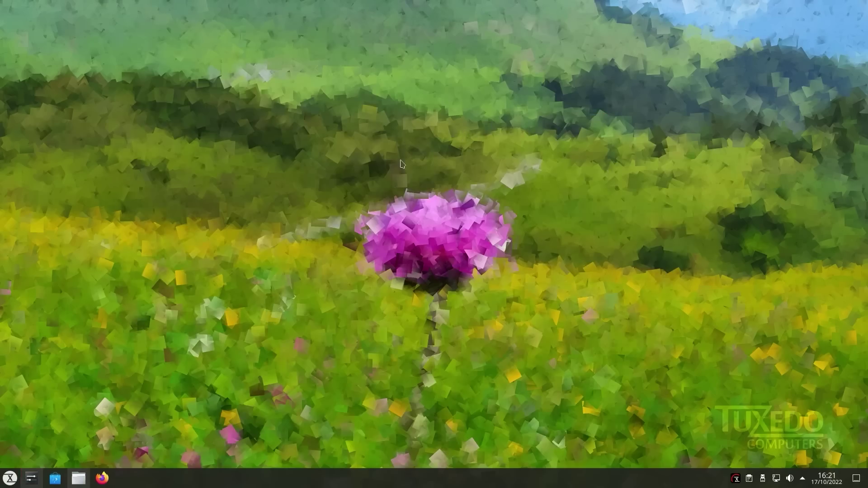
- Apply the TUXEDO 2204 09 wallpaper and shrink the settings dialog
scroll(374, 197, "down", 3)
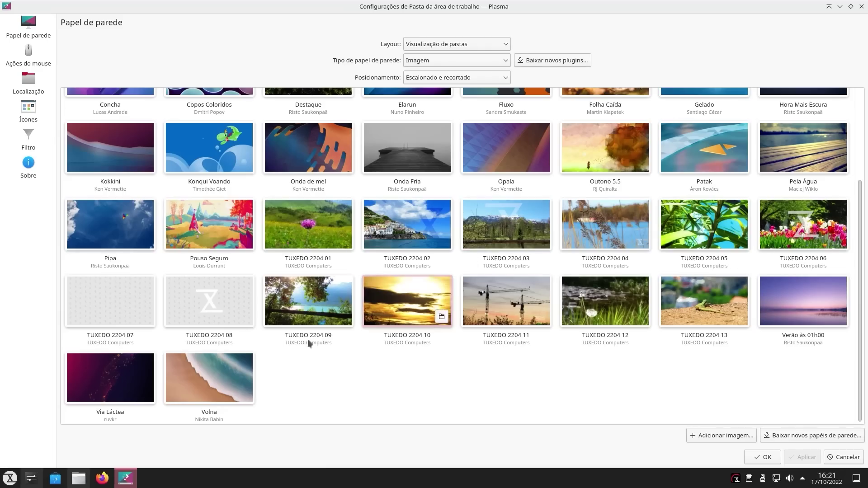
left_click(309, 319)
left_click(802, 457)
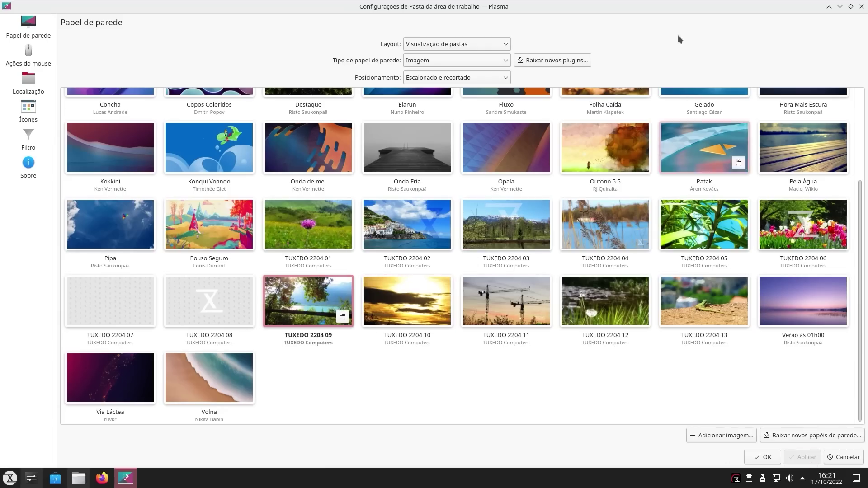
left_click_drag(660, 6, 525, 91)
- Try TUXEDO 2204 13, then apply TUXEDO 2204 02 and reveal the desktop
scroll(400, 296, "down", 8)
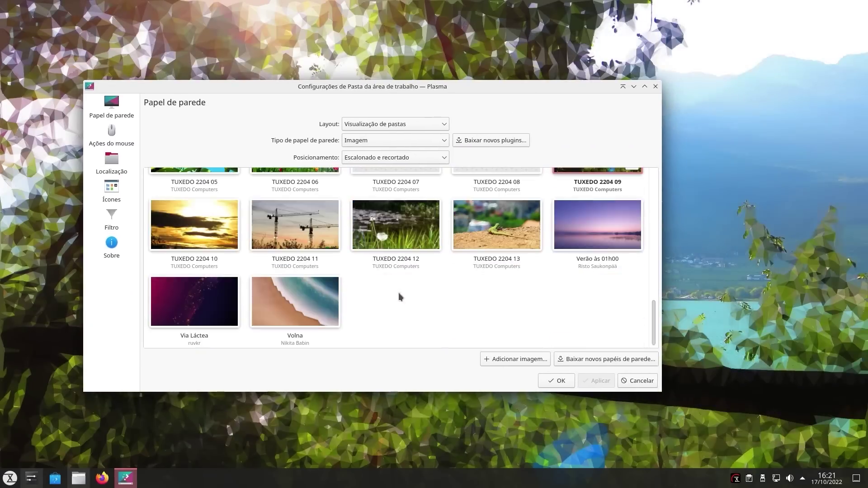
left_click(497, 226)
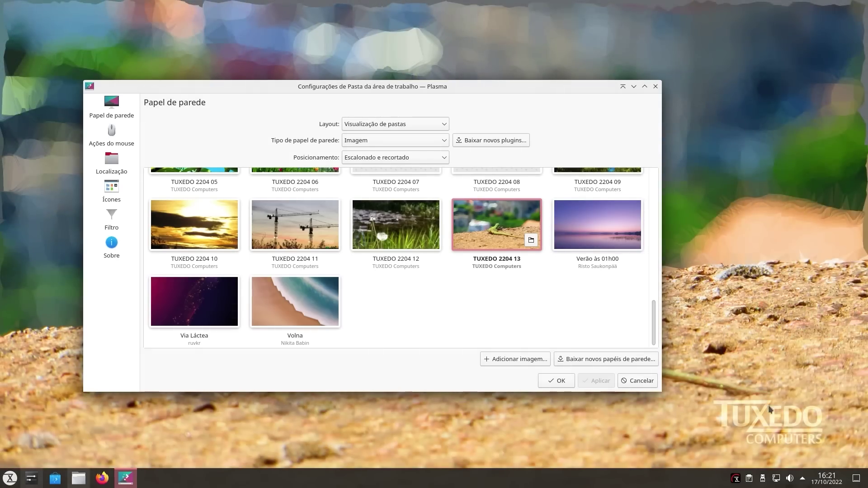
scroll(424, 258, "up", 4)
left_click(424, 259)
left_click(591, 384)
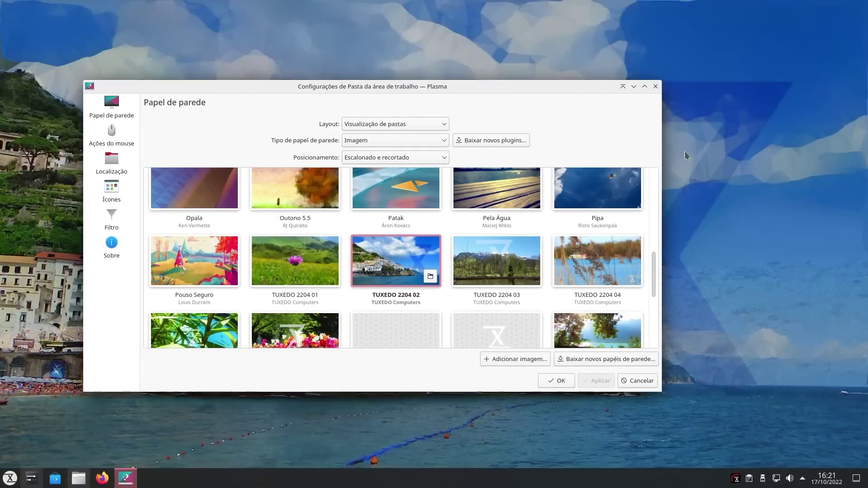
key("super+d")
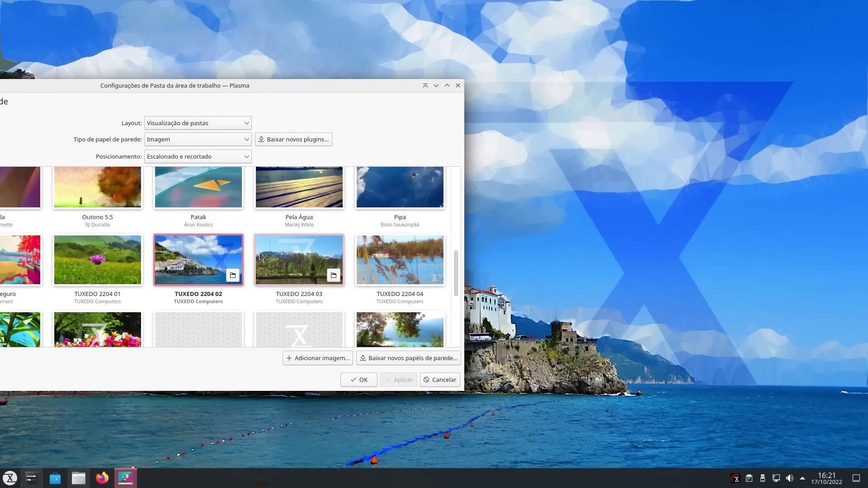
scroll(194, 271, "up", 3)
scroll(251, 288, "up", 2)
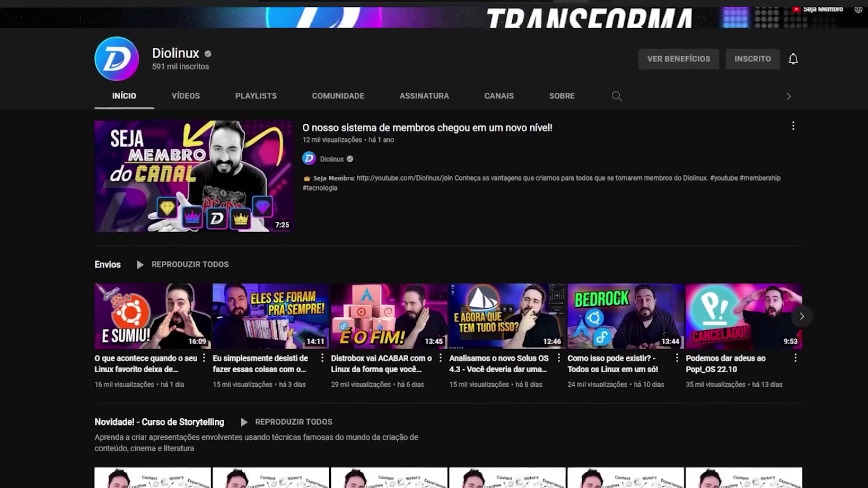
scroll(448, 259, "down", 10)
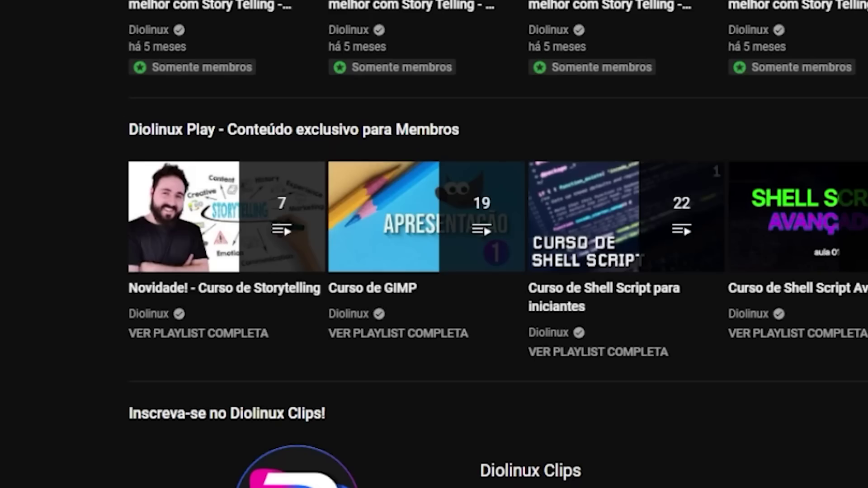
- Play the Curso de GIMP playlist from the channel's members playlists
mouse_move(445, 235)
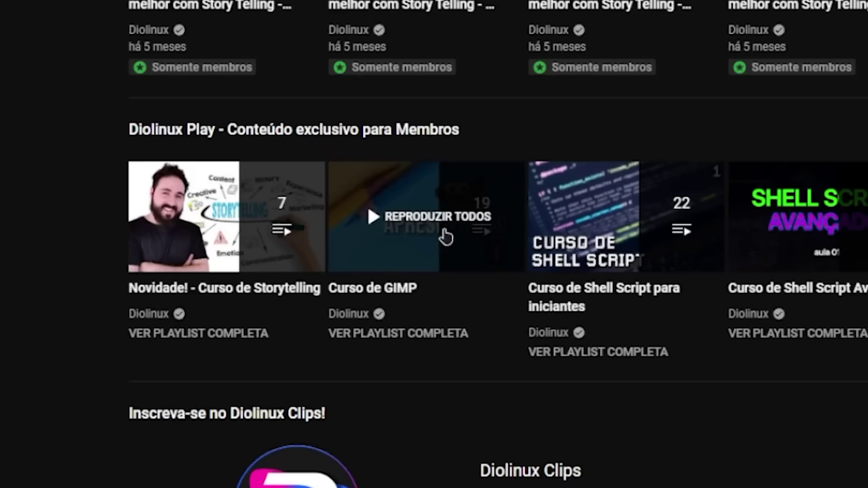
left_click(405, 252)
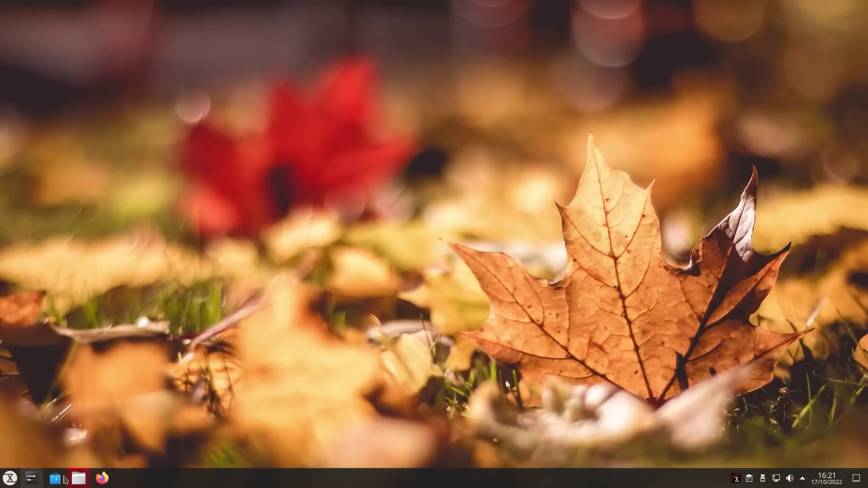
- Browse the Escritório, Gráficos, Internet, Jogos, Multimídia, Sistema and TUXEDO categories, then launch VirtualBox
left_click(10, 478)
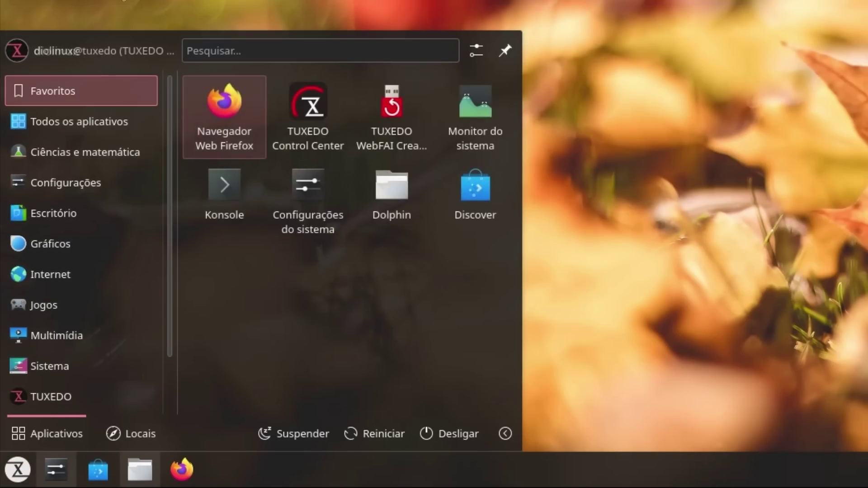
key("Escape")
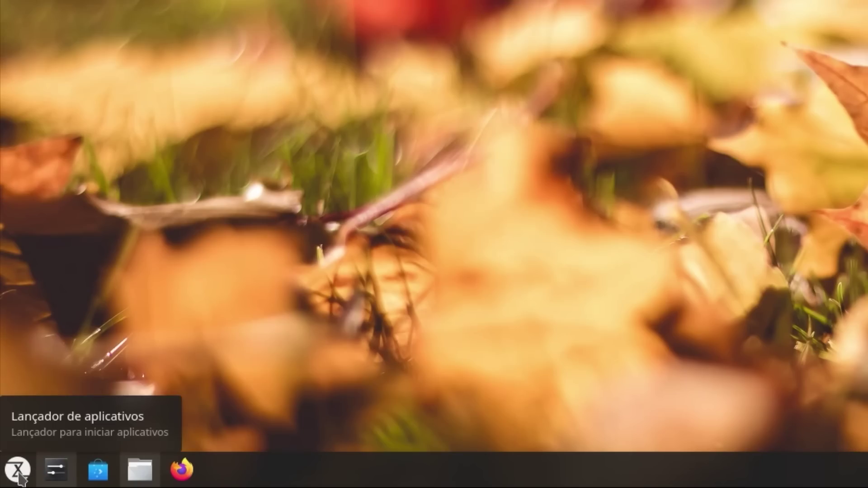
left_click(19, 478)
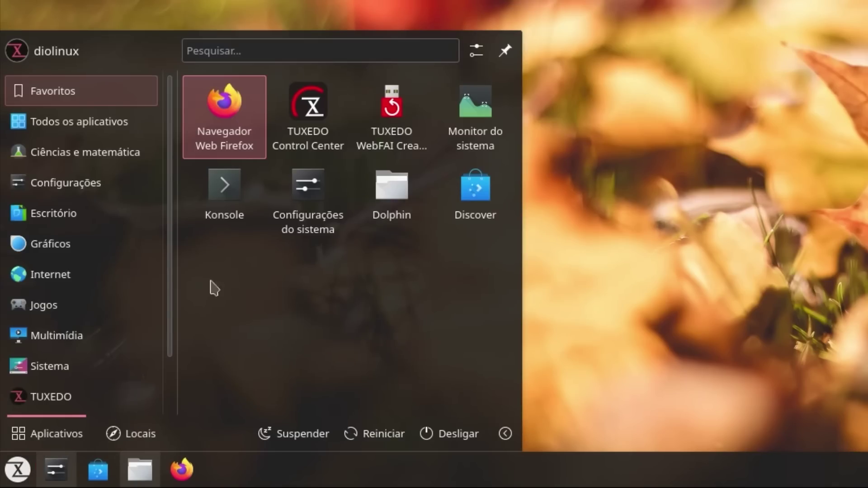
mouse_move(112, 213)
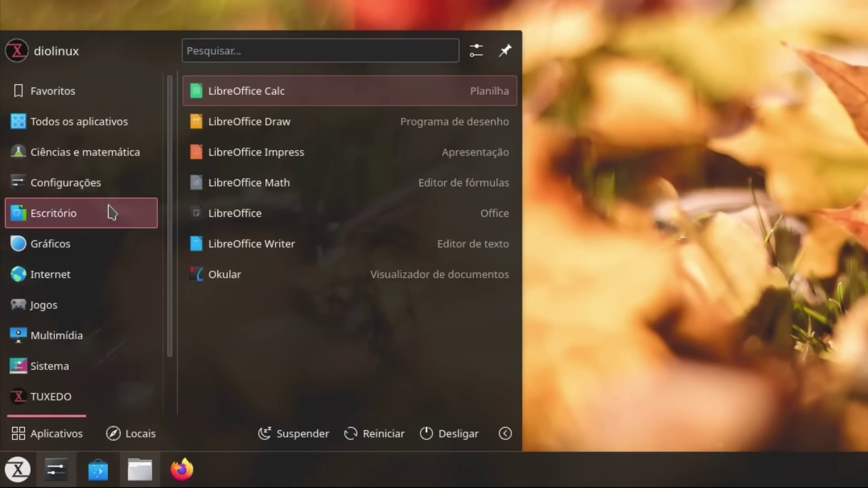
mouse_move(120, 257)
mouse_move(106, 395)
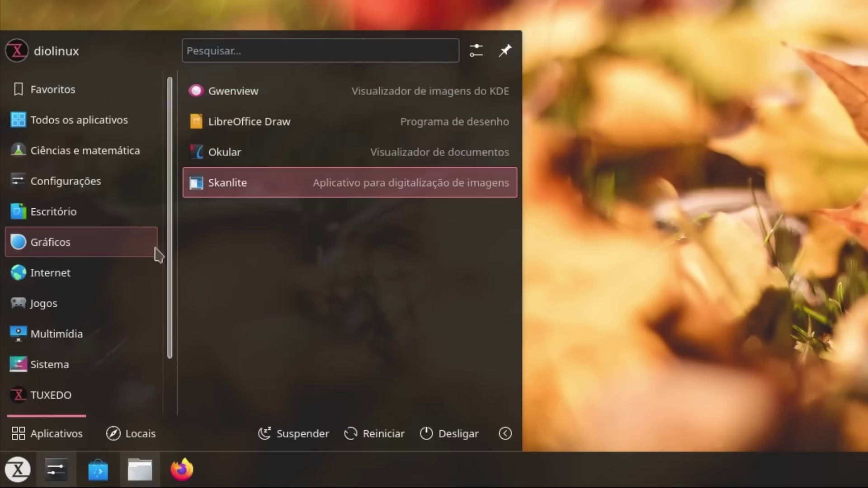
mouse_move(136, 274)
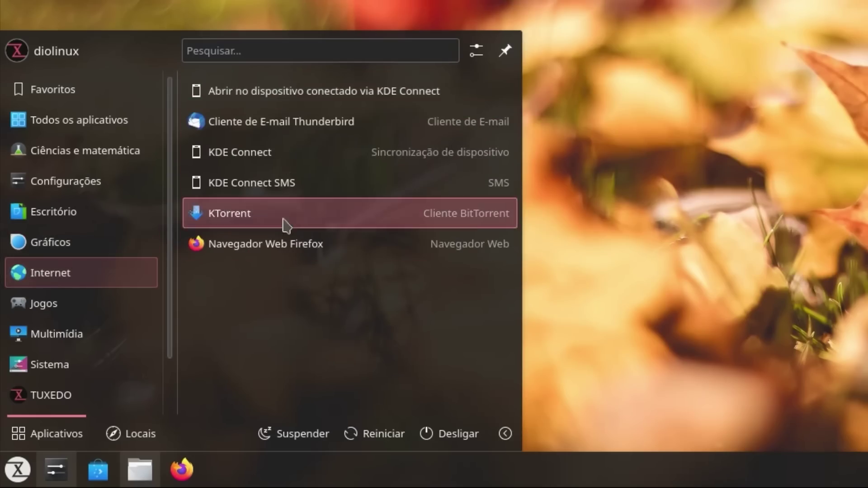
mouse_move(108, 316)
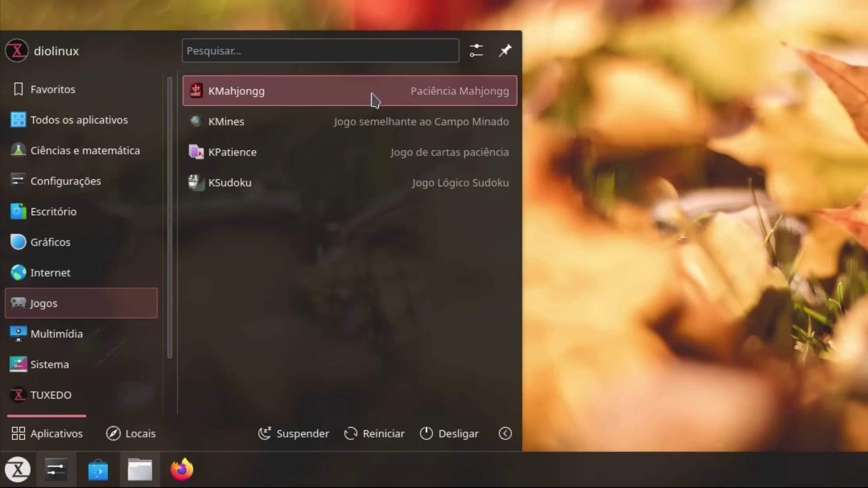
mouse_move(122, 333)
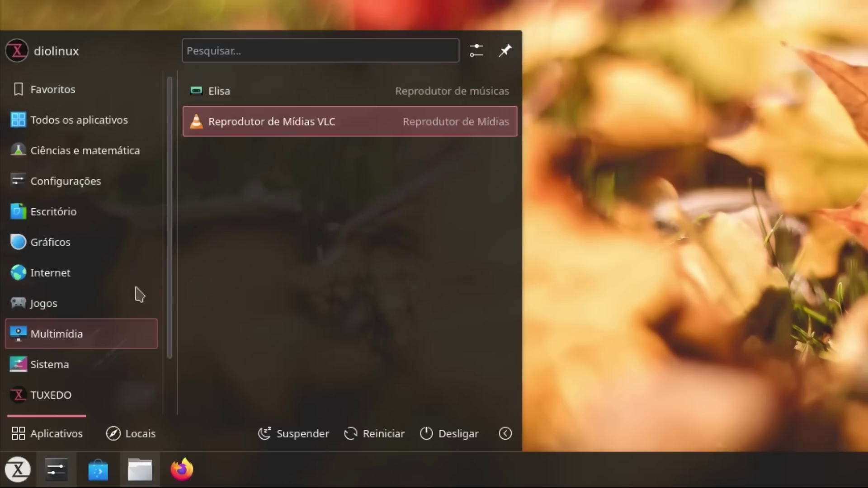
mouse_move(124, 364)
scroll(392, 271, "down", 1)
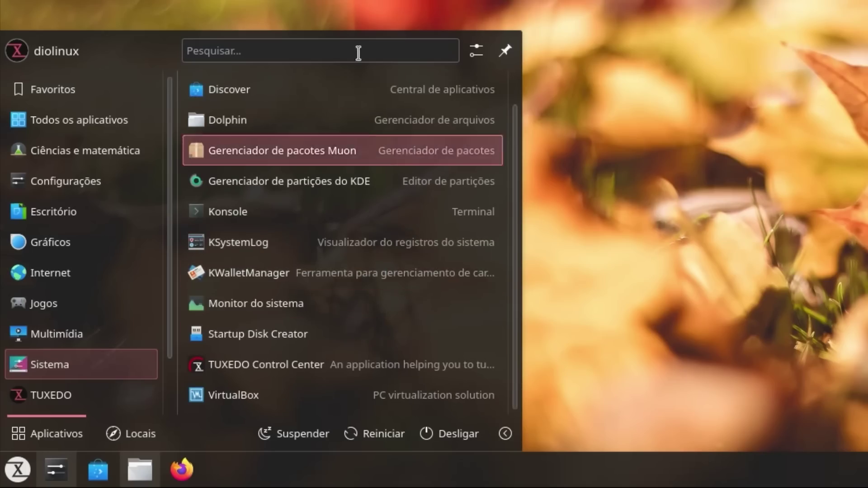
mouse_move(140, 400)
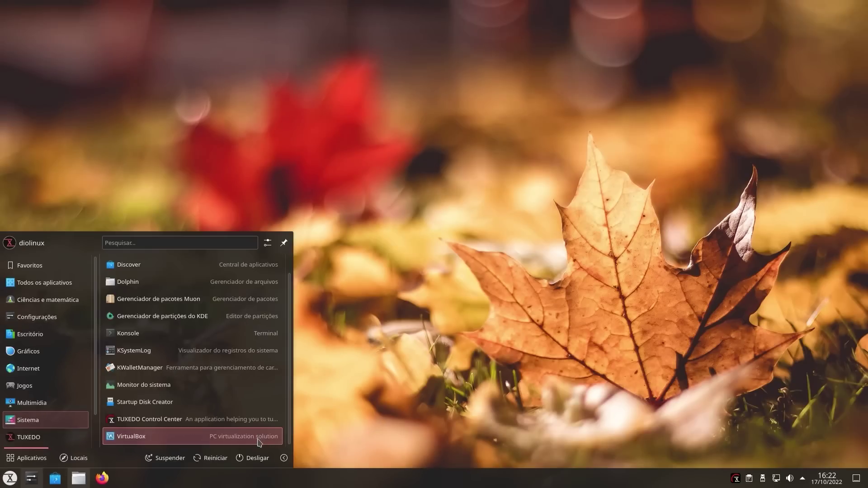
left_click(261, 444)
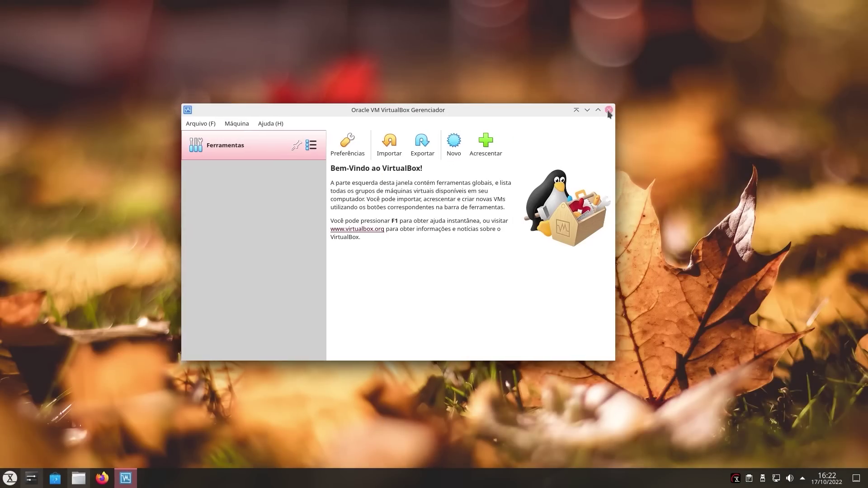
- Close VirtualBox Manager and launch TUXEDO Control Center from the application menu
left_click(608, 110)
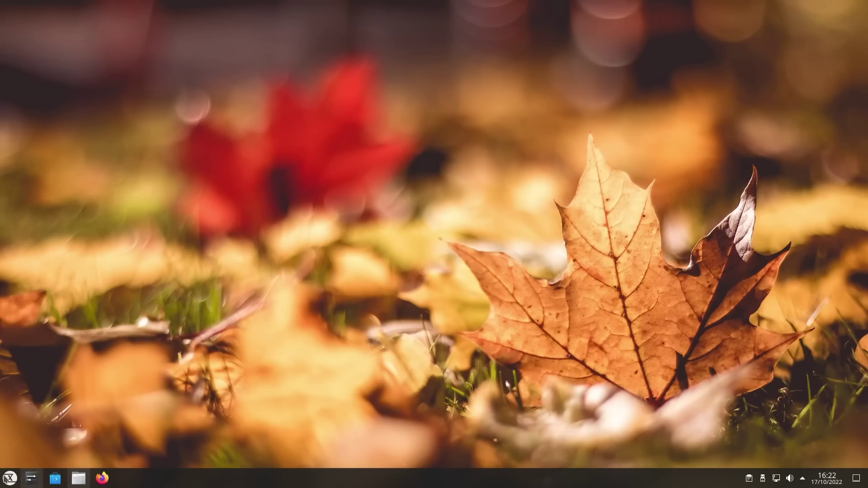
left_click(10, 478)
left_click(173, 275)
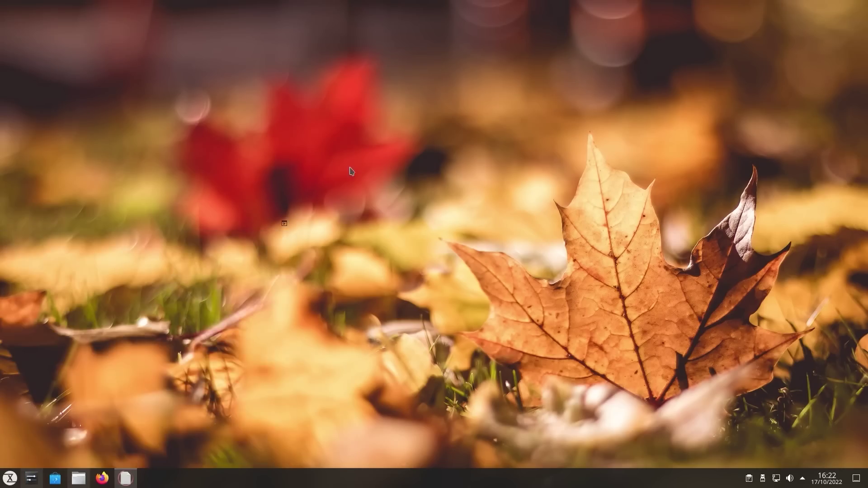
- Scroll the Control Center dashboard from the processor monitor down to Profile settings and back
left_click_drag(490, 73, 441, 64)
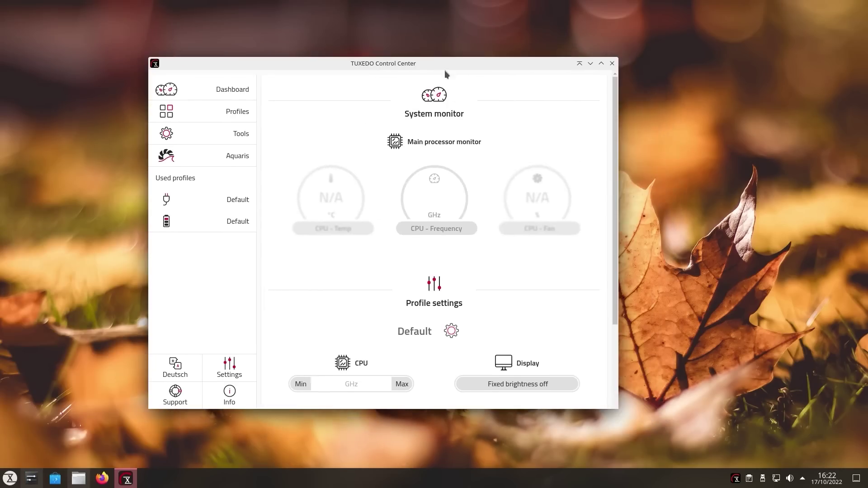
scroll(466, 229, "down", 3)
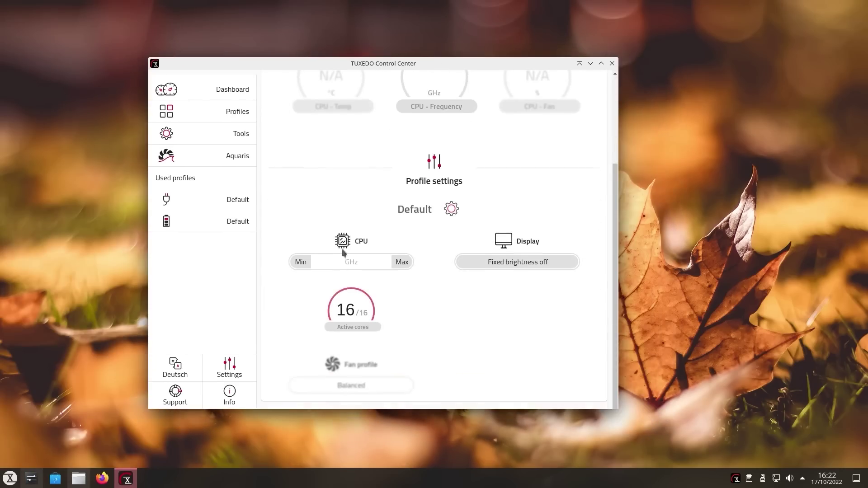
scroll(404, 253, "up", 3)
scroll(372, 309, "down", 3)
scroll(356, 350, "up", 1)
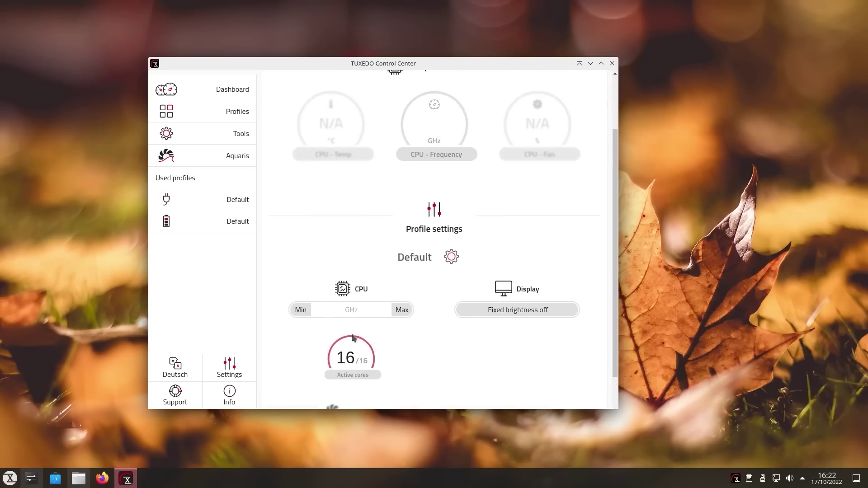
scroll(515, 304, "up", 2)
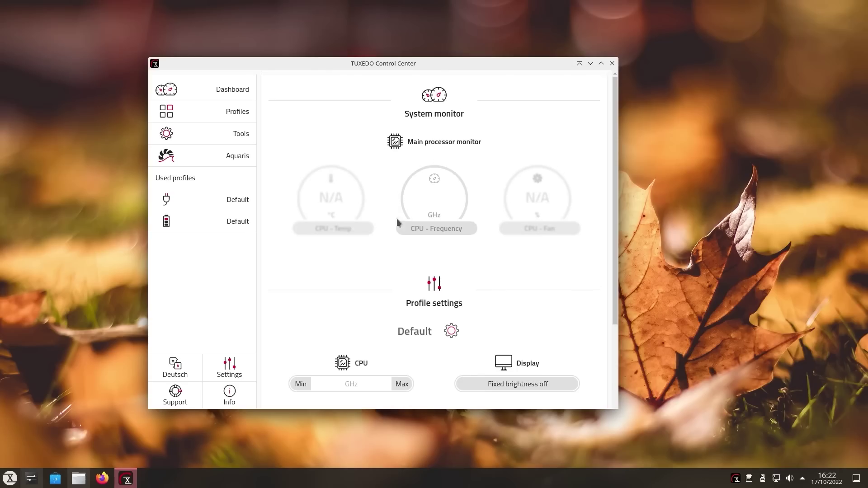
mouse_move(546, 202)
- Switch to the Profiles page and look over the Default profile card
left_click(232, 113)
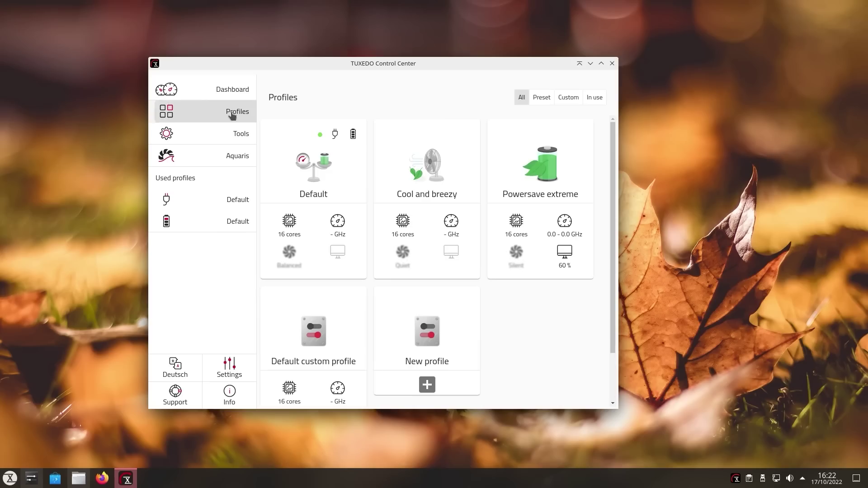
mouse_move(328, 275)
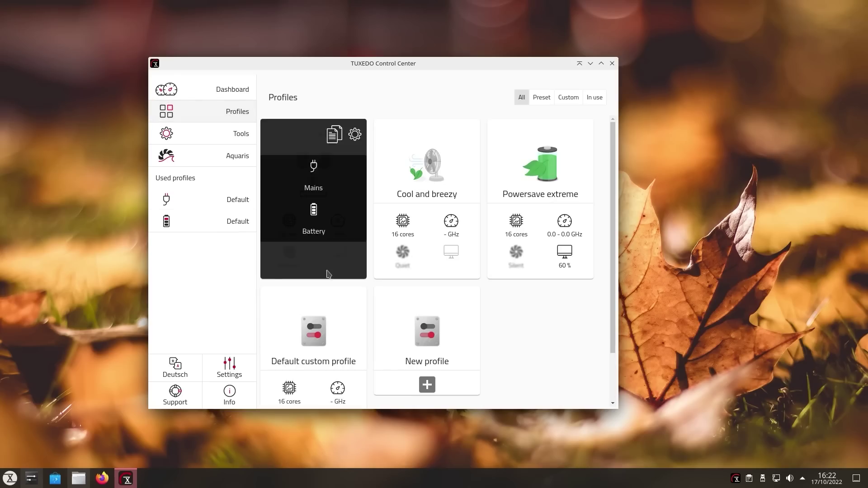
scroll(316, 316, "down", 2)
scroll(413, 199, "up", 2)
- On the Tools page, expand Change Crypt Password and highlight each sentence of the no-encryption notice
left_click(217, 136)
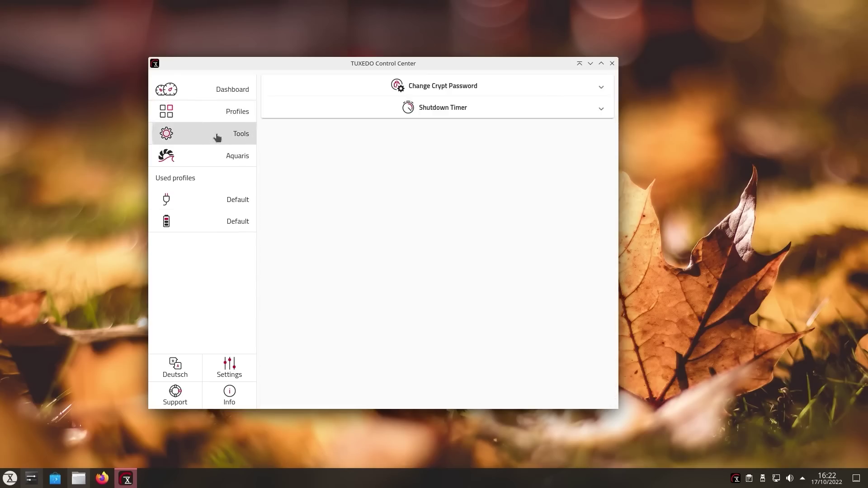
left_click(514, 88)
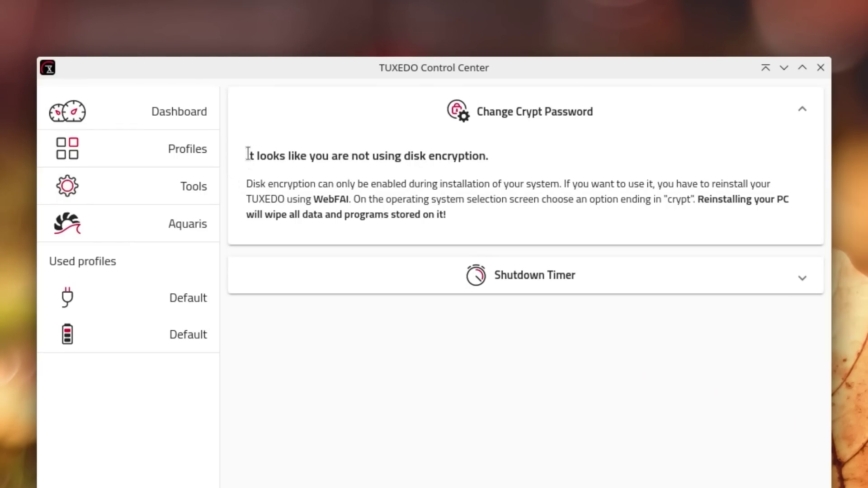
left_click_drag(247, 153, 519, 157)
left_click(520, 157)
mouse_move(252, 185)
left_mouse_down()
mouse_move(735, 188)
mouse_move(717, 185)
left_mouse_up()
left_click(714, 186)
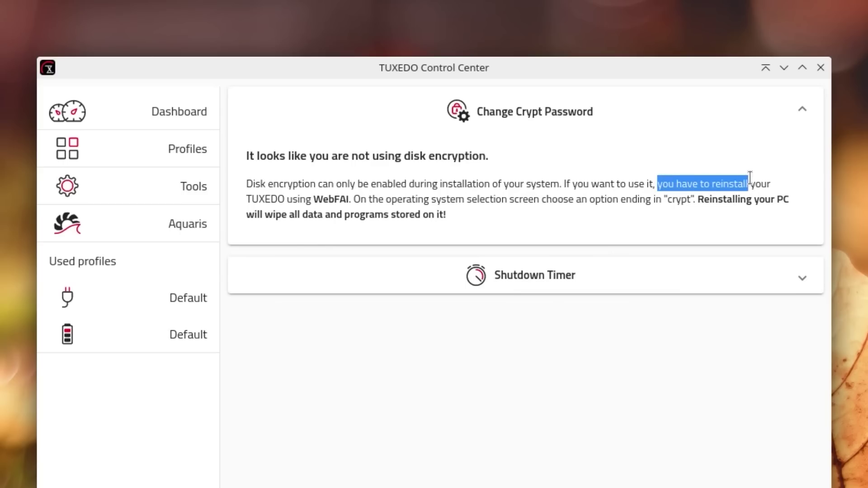
left_click_drag(774, 185, 299, 195)
left_click(592, 215)
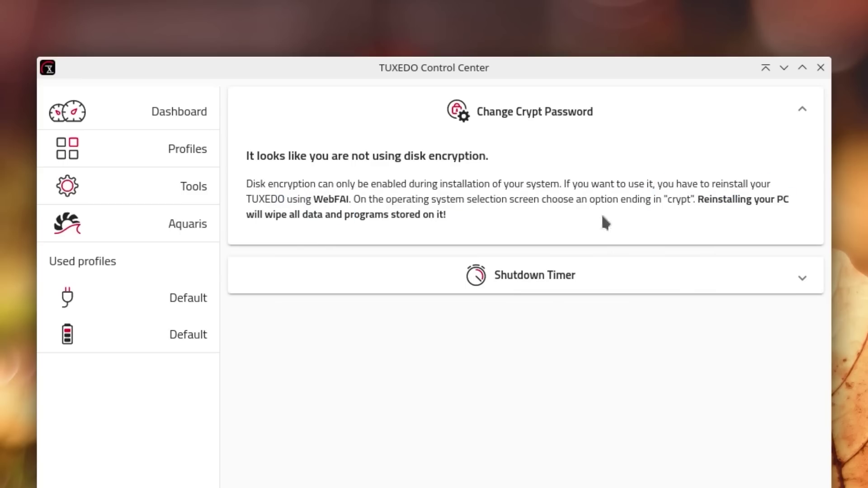
left_click_drag(699, 199, 723, 220)
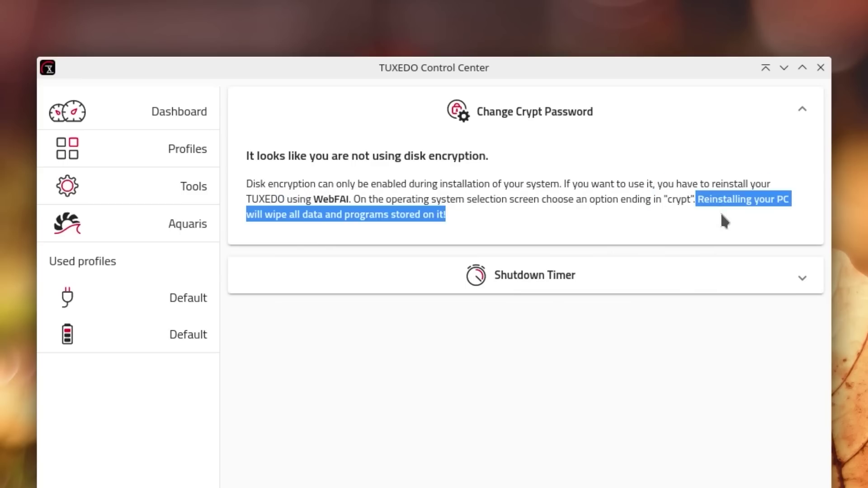
left_click(570, 218)
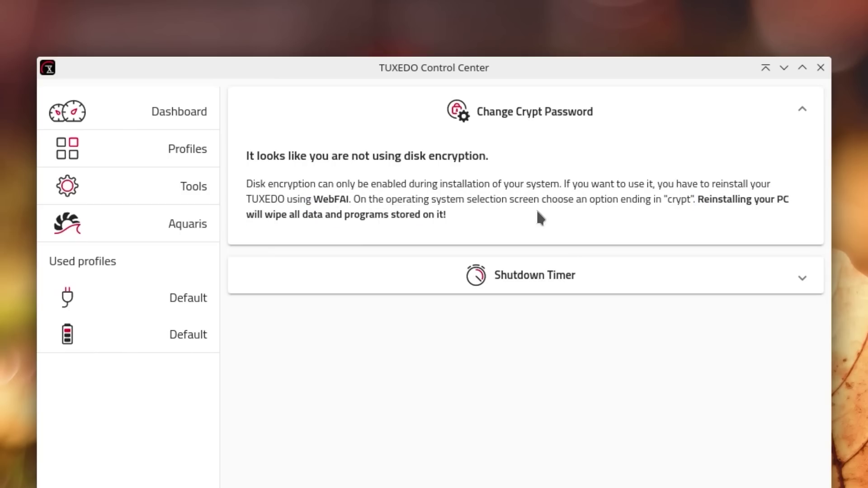
- Expand and collapse Shutdown Timer, then reopen Change Crypt Password
left_click(498, 281)
left_click(665, 177)
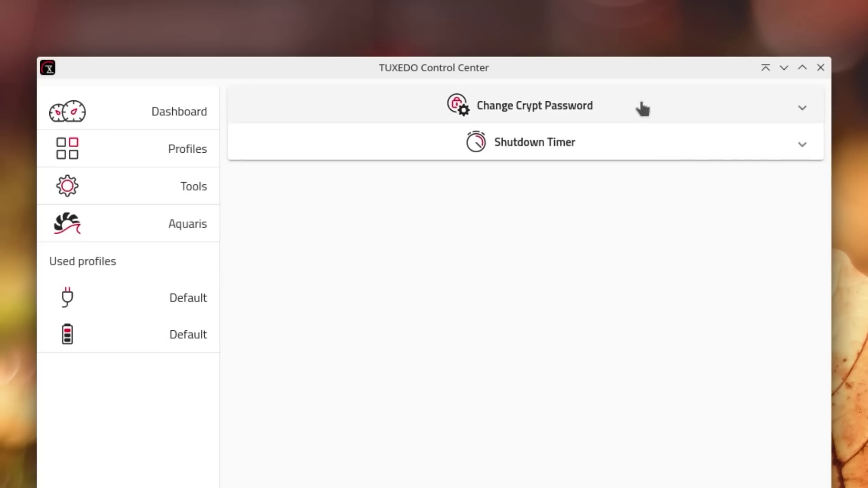
left_click(641, 103)
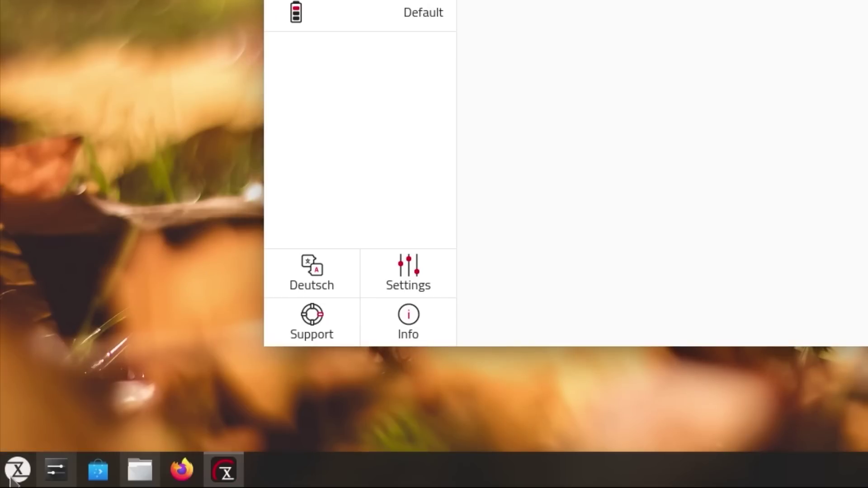
- Launch TUXEDO WebFAI Creator from the TUXEDO applications menu, move its window, then close it
left_click(14, 474)
left_click(34, 407)
left_click(366, 132)
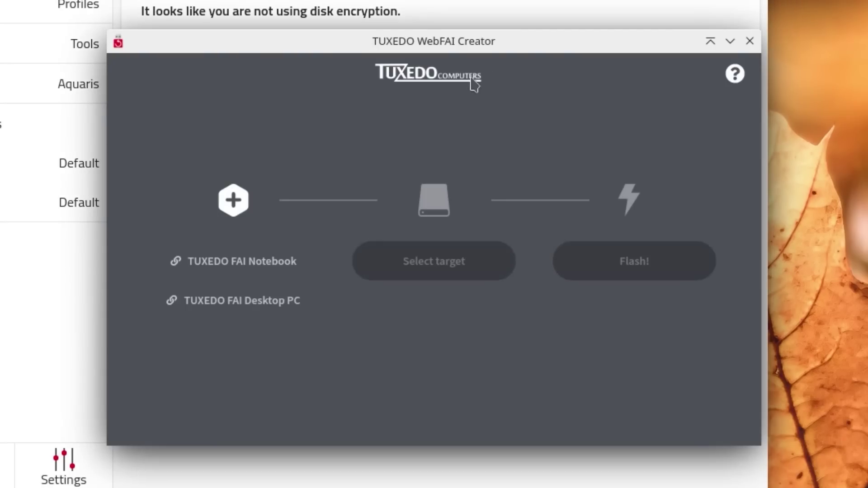
left_click_drag(522, 54, 485, 27)
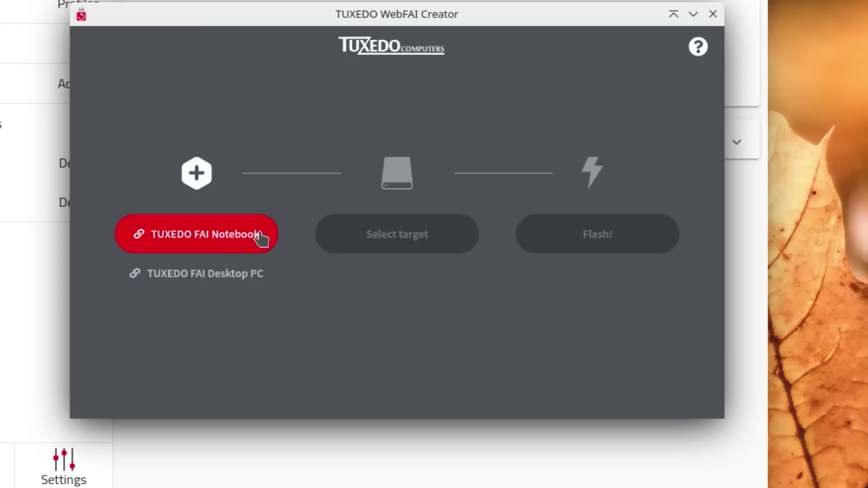
left_click(713, 14)
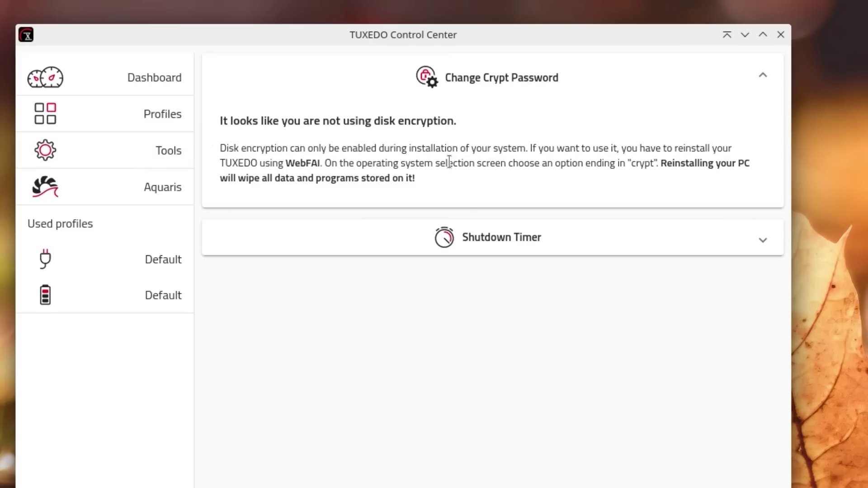
- Schedule a one-time shutdown at 02:00, authorize with the administrator password, then go to Aquaris
left_click(499, 246)
left_click(354, 206)
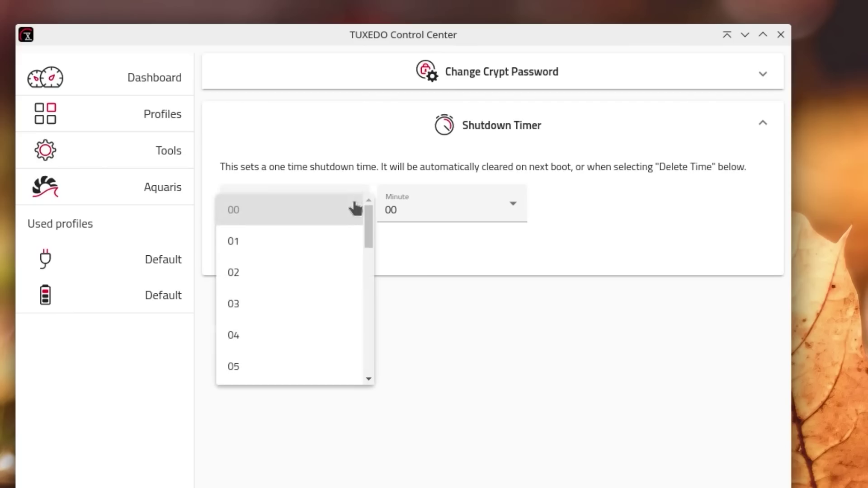
left_click(516, 207)
left_click(516, 206)
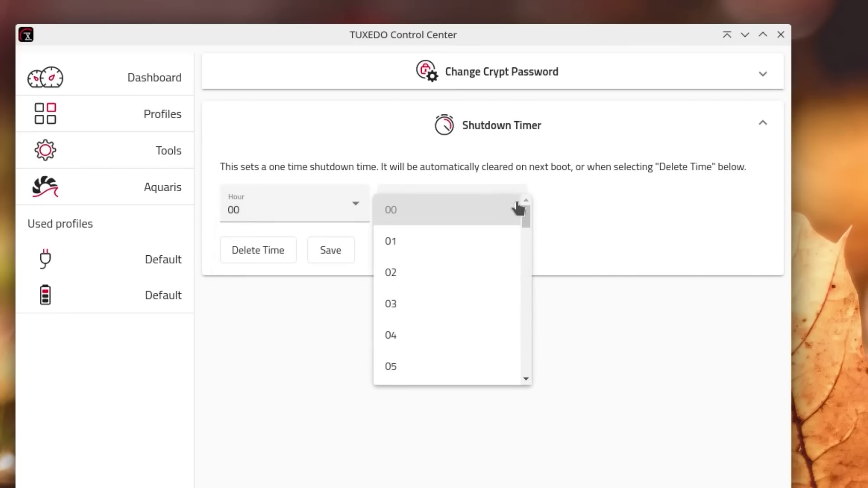
left_click(511, 184)
left_click(285, 208)
left_click(281, 284)
left_click(338, 257)
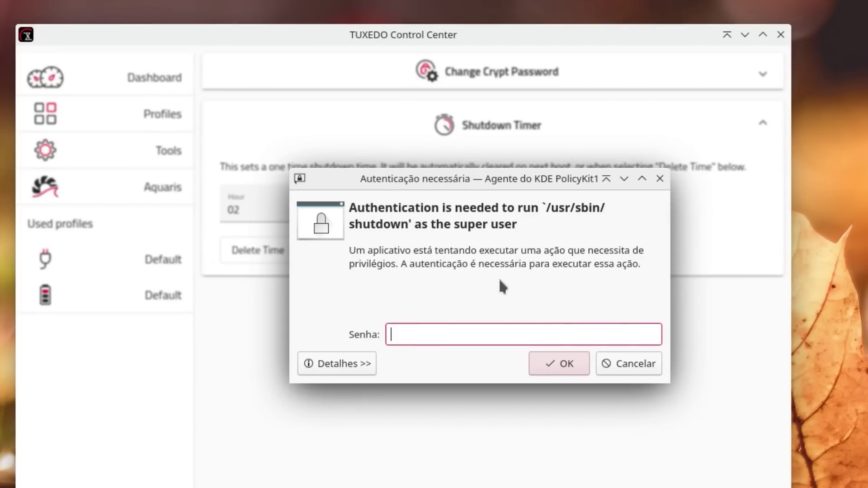
type("•••")
key("Return")
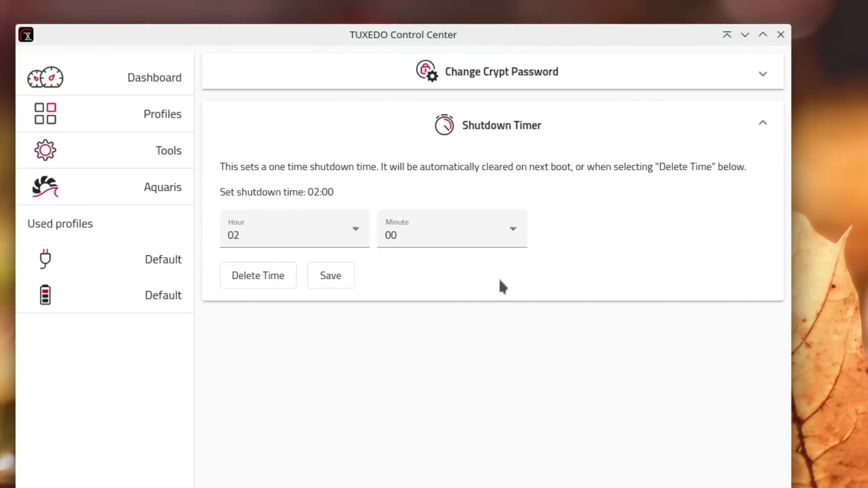
left_click(146, 149)
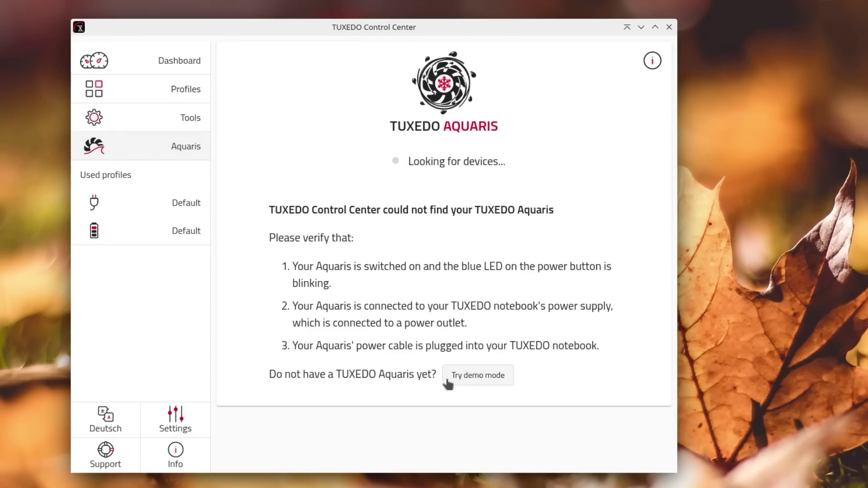
- Start Aquaris demo mode, connect to the TUXEDO Aquaris, and switch the interface to Deutsch
left_click(474, 379)
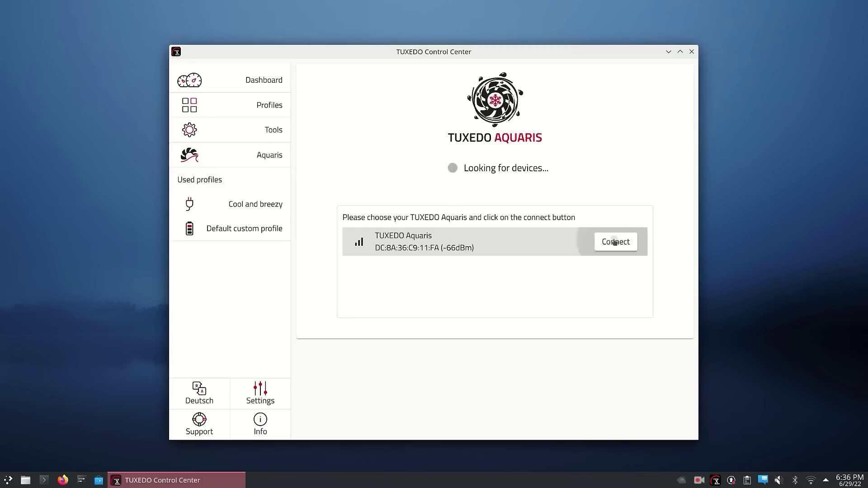
left_click(613, 242)
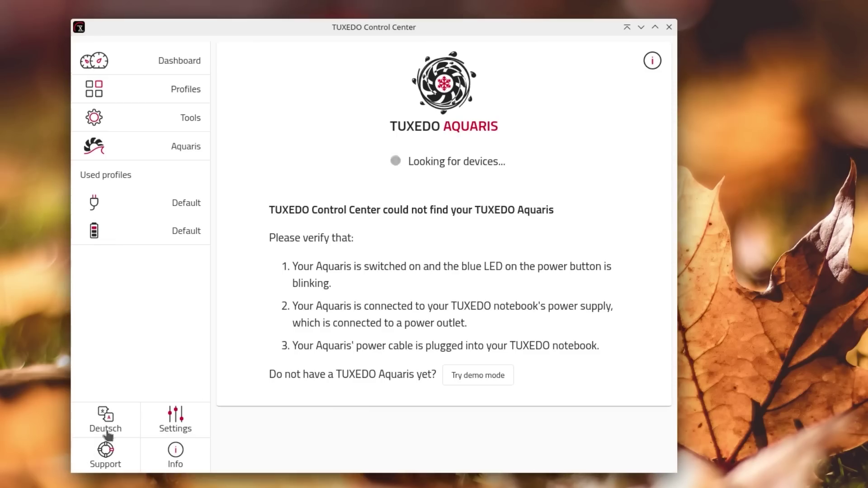
left_click(108, 433)
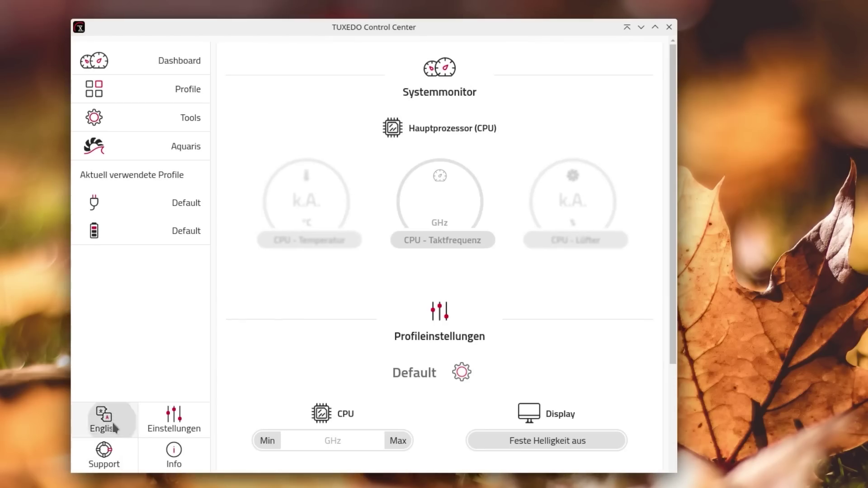
- Restore English, then toggle the Control Center theme to dark and back to light
left_click(113, 428)
left_click(167, 421)
left_click(519, 143)
left_click(520, 143)
left_click(482, 180)
left_click(468, 216)
left_click(464, 217)
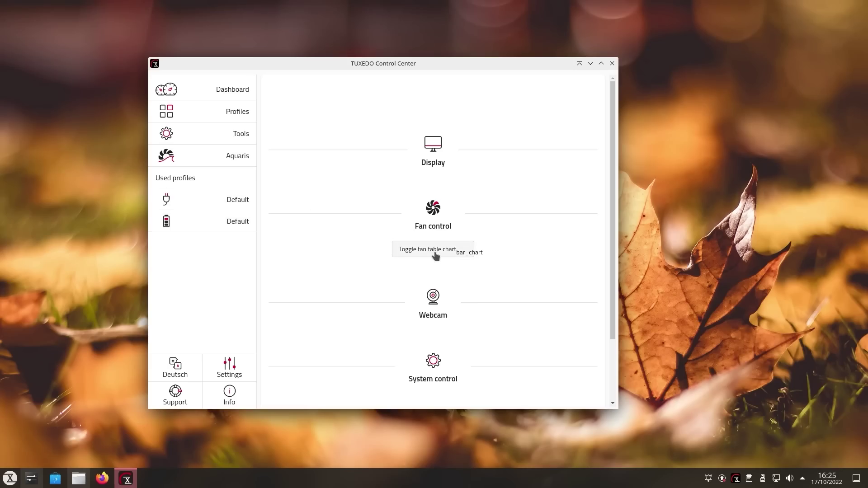
scroll(445, 295, "down", 3)
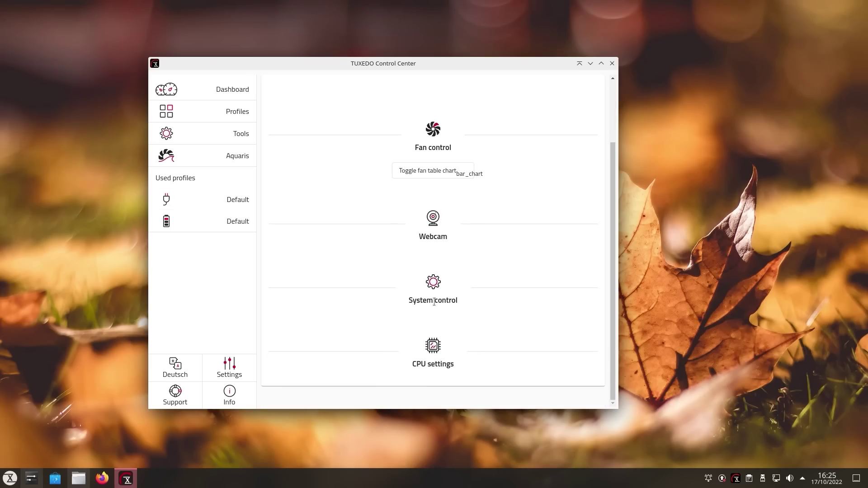
- Open System Settings, arrange it beside TUXEDO Control Center, and close the Control Center
left_click(31, 478)
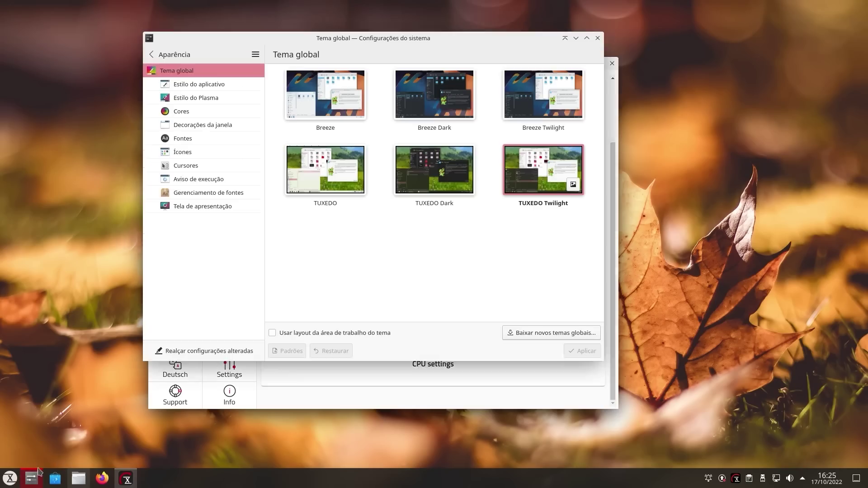
left_click(149, 54)
scroll(191, 319, "down", 10)
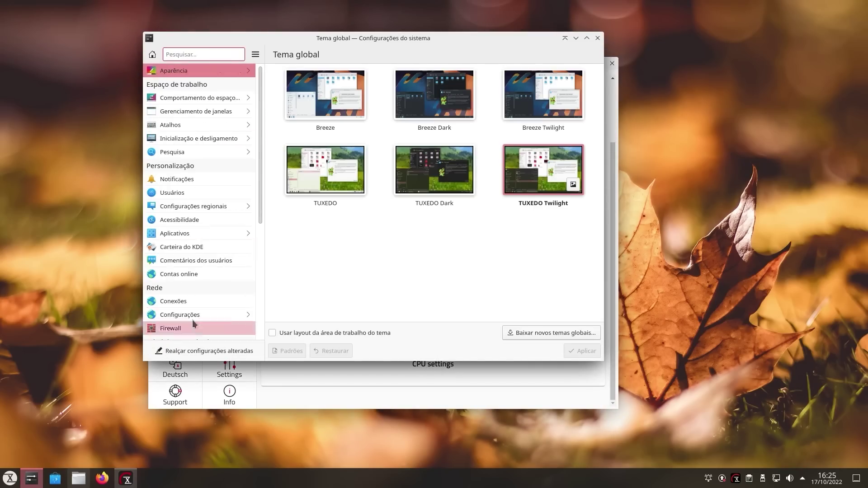
left_click(189, 202)
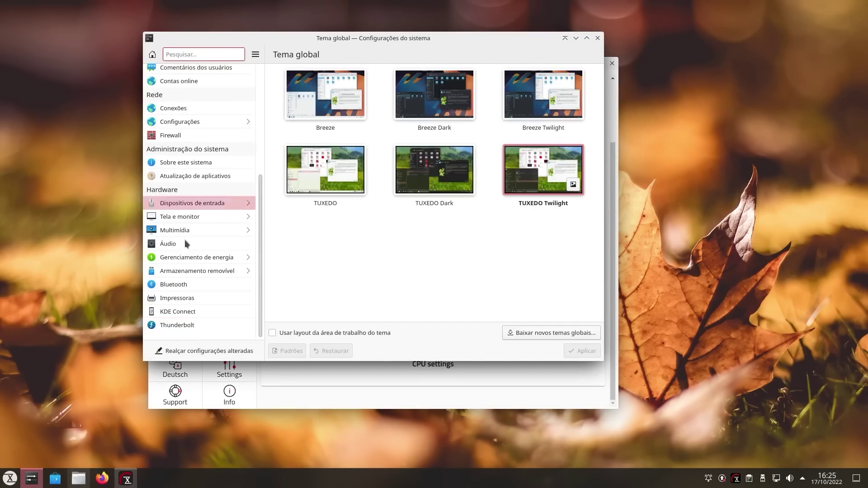
left_click_drag(434, 38, 282, 23)
left_click_drag(510, 63, 710, 28)
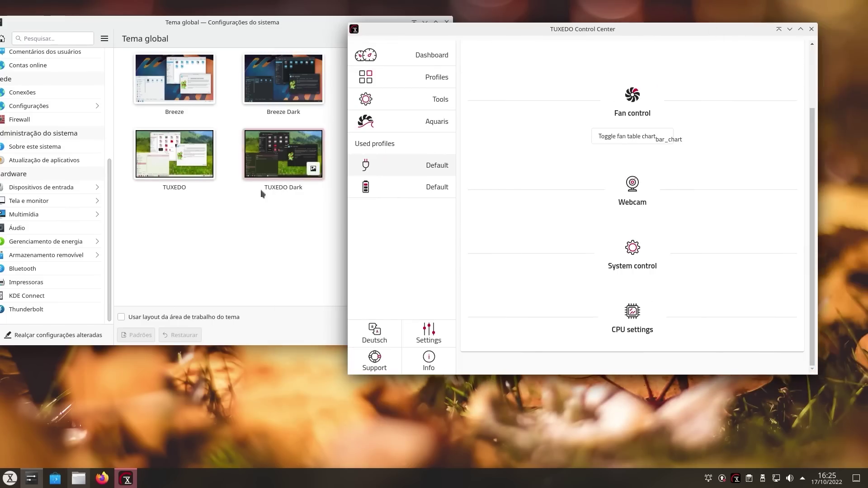
left_click_drag(239, 33, 271, 50)
left_click(682, 24)
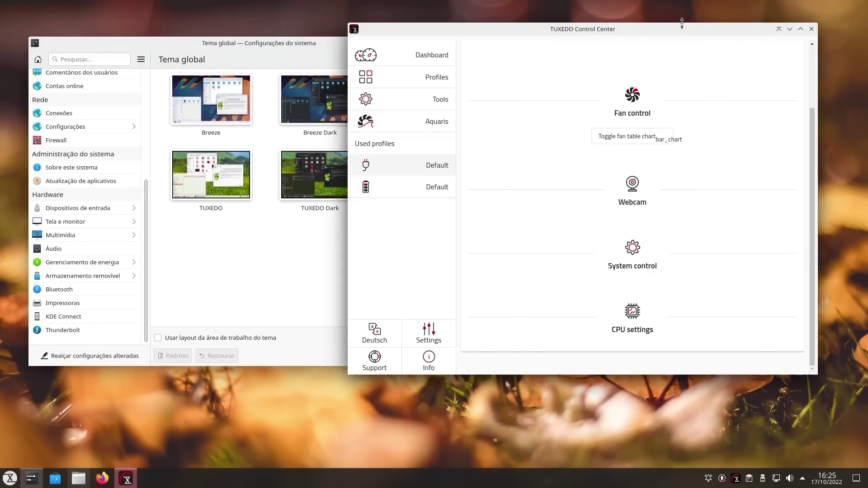
left_click_drag(598, 32, 493, 38)
left_click(707, 35)
- Apply the Breeze Dark global theme under Aparência > Tema global
left_click_drag(407, 42, 507, 45)
scroll(148, 199, "up", 5)
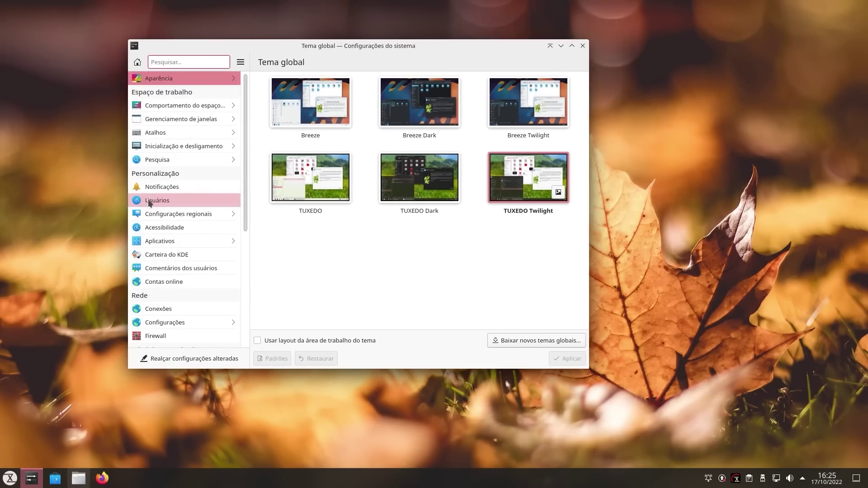
left_click(200, 106)
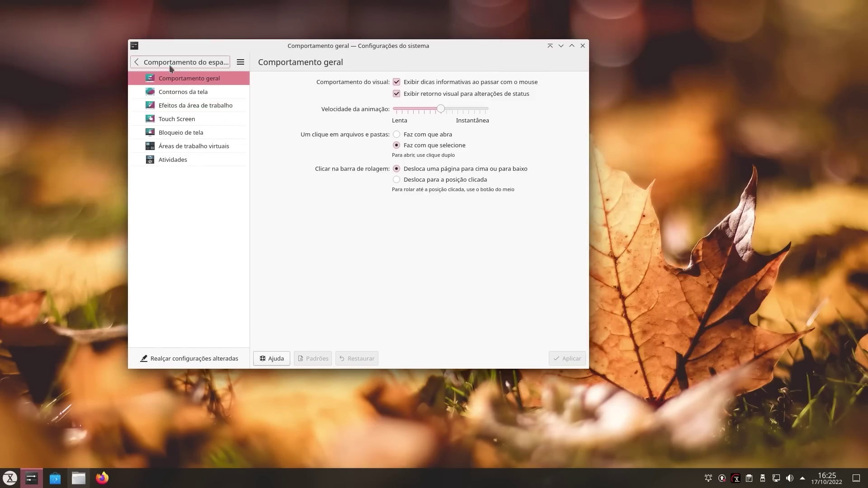
left_click(169, 64)
left_click(145, 79)
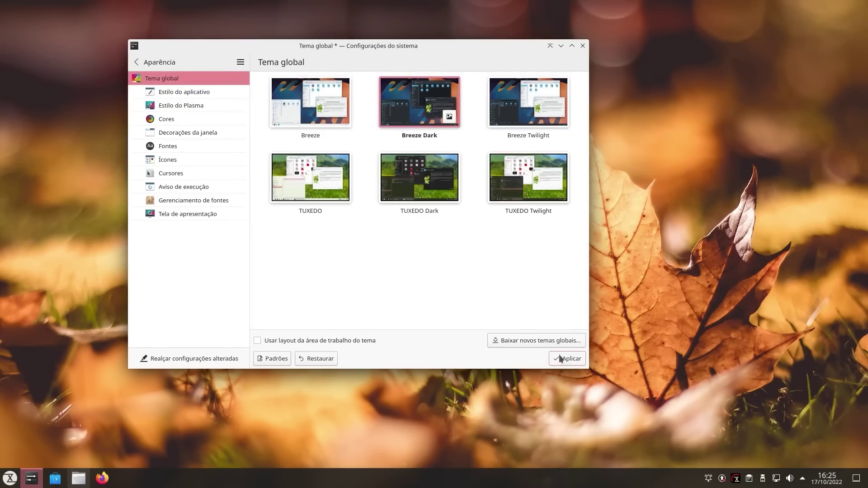
left_click(565, 358)
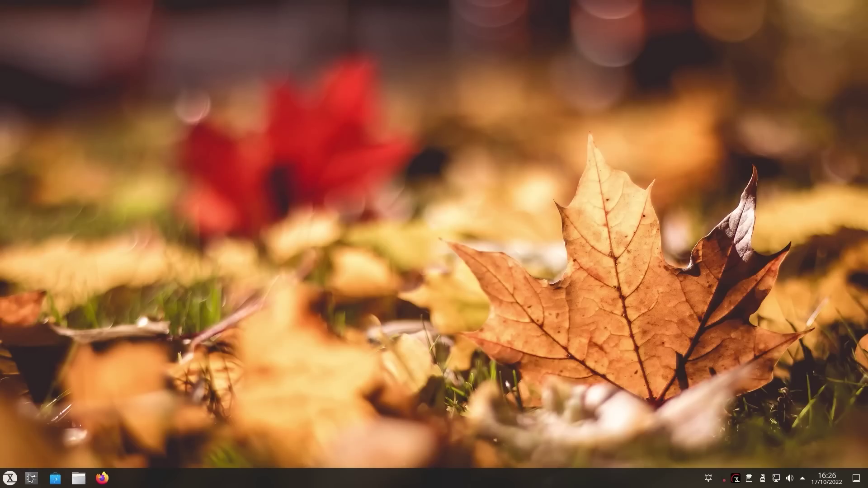
- Launch Konsole with Ctrl+Alt+T to check the running kernel, 5.15.0-10048-tuxedo
key("super")
key("ctrl+alt+t")
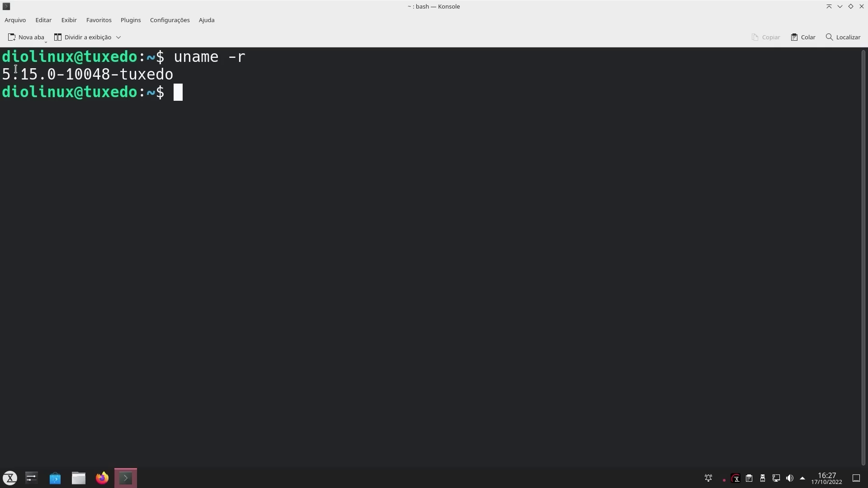
- Select the kernel version line, restore the terminal window, and close Konsole
left_click(152, 76)
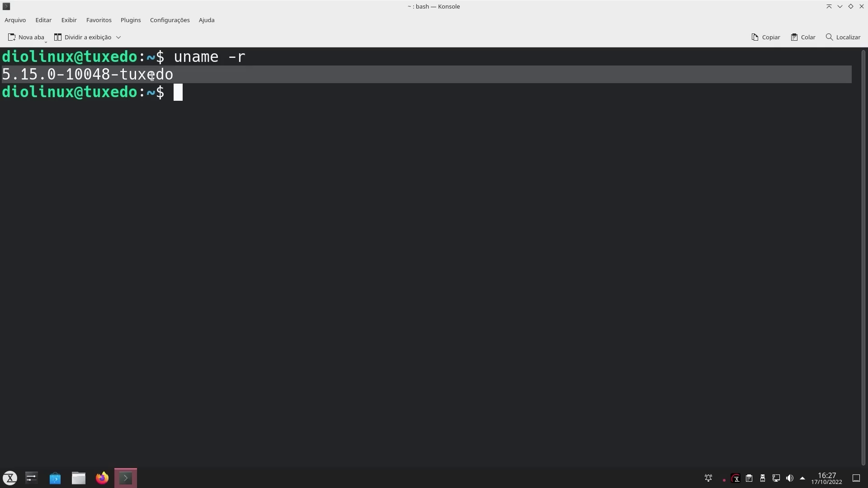
left_click(152, 76)
left_click_drag(421, 103, 451, 54)
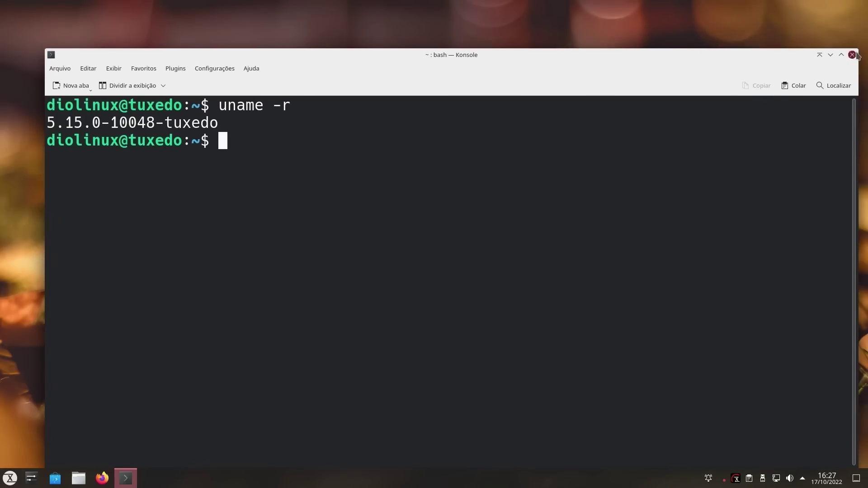
left_click(853, 54)
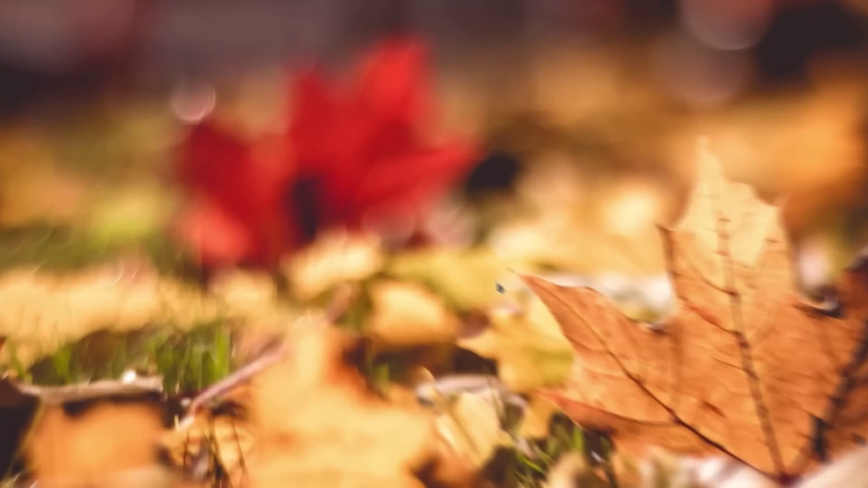
- Search 'info' to open Info Center, then move and enlarge its window
key("super")
type("info")
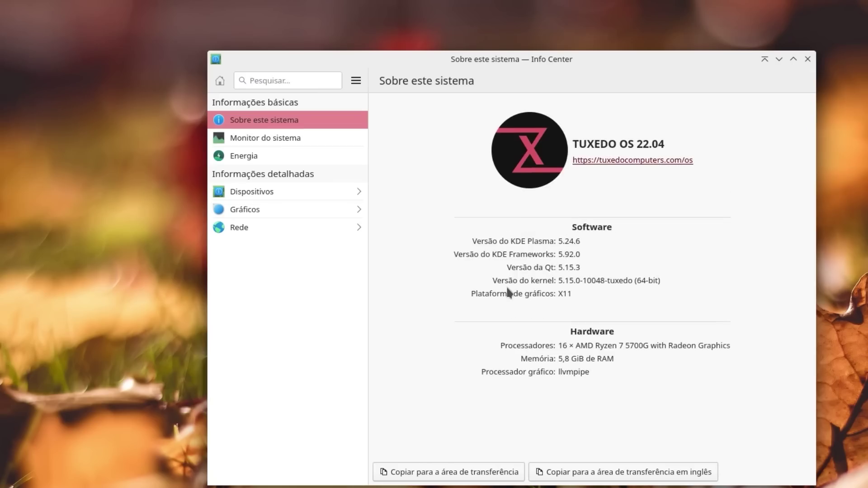
left_click_drag(681, 61, 575, 24)
left_click_drag(709, 449, 864, 487)
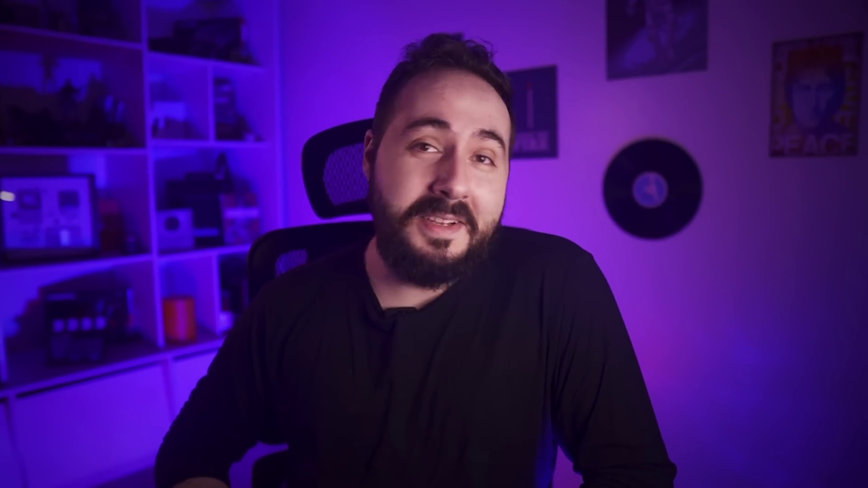